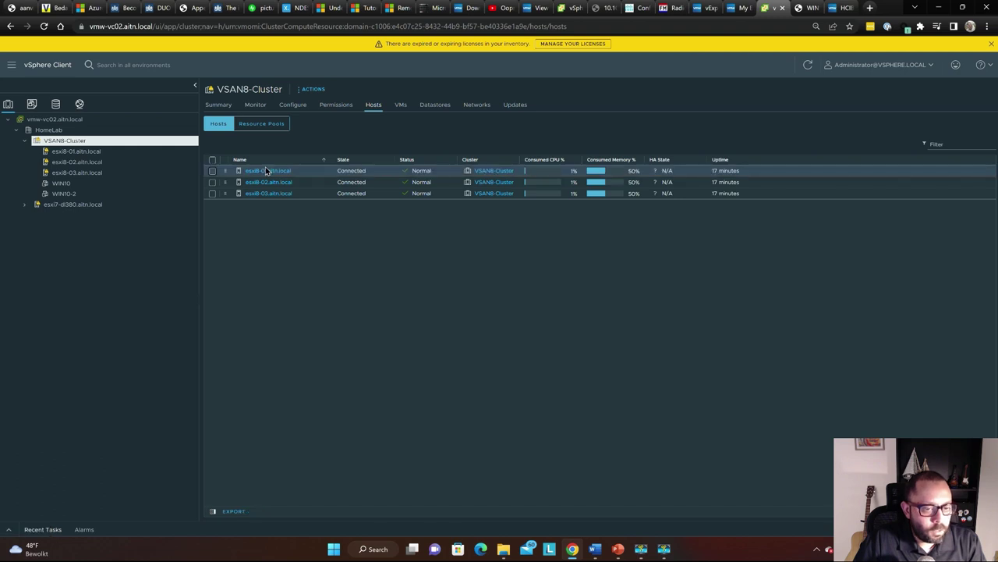
# Open the vsanDatastore from host esxi8-01's storage devices list
pyautogui.click(265, 170)
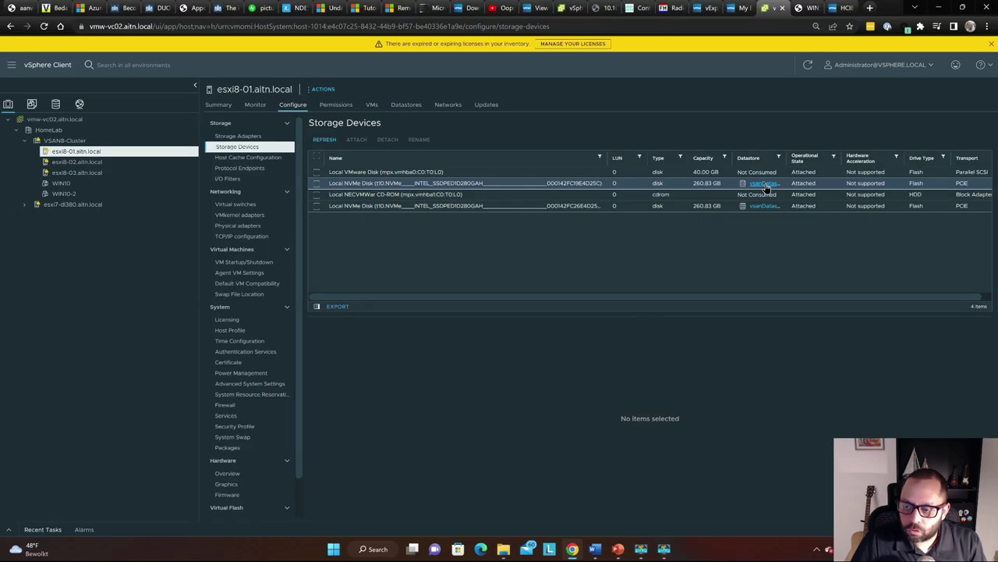
pyautogui.click(763, 187)
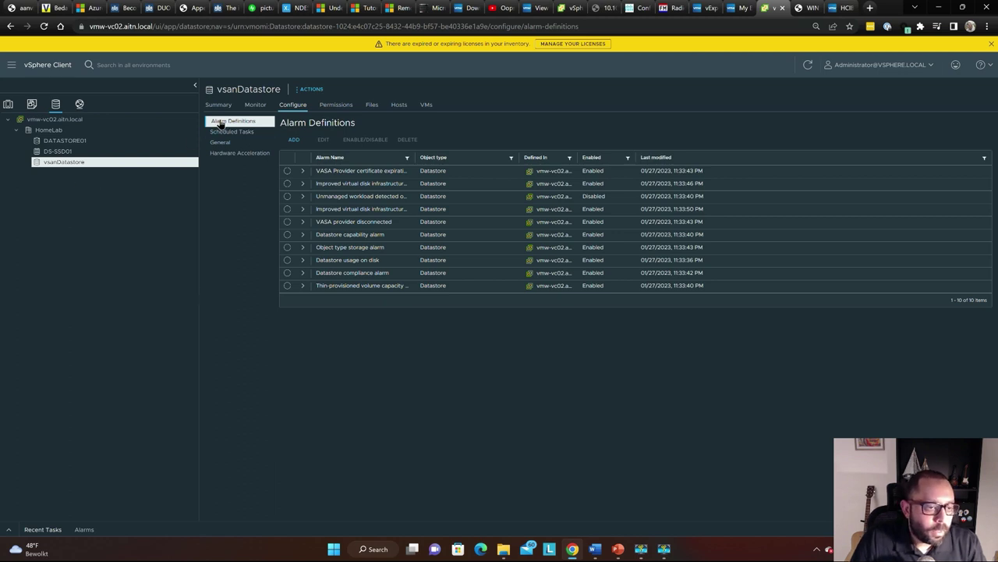
# Show vsanDatastore's VMs tab, listing the vCLS VMs, WIN10 and WIN10-2
pyautogui.click(219, 105)
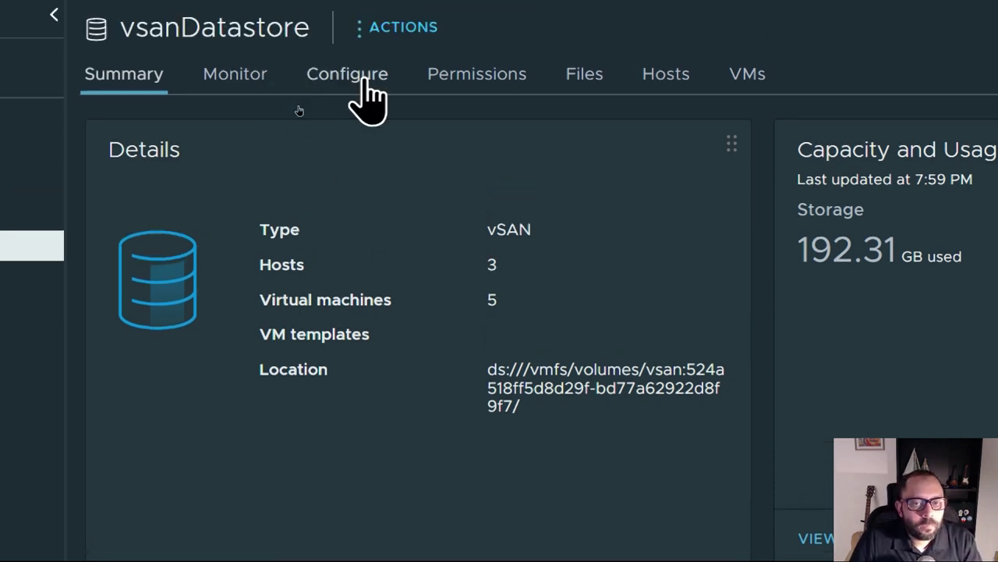
pyautogui.click(354, 67)
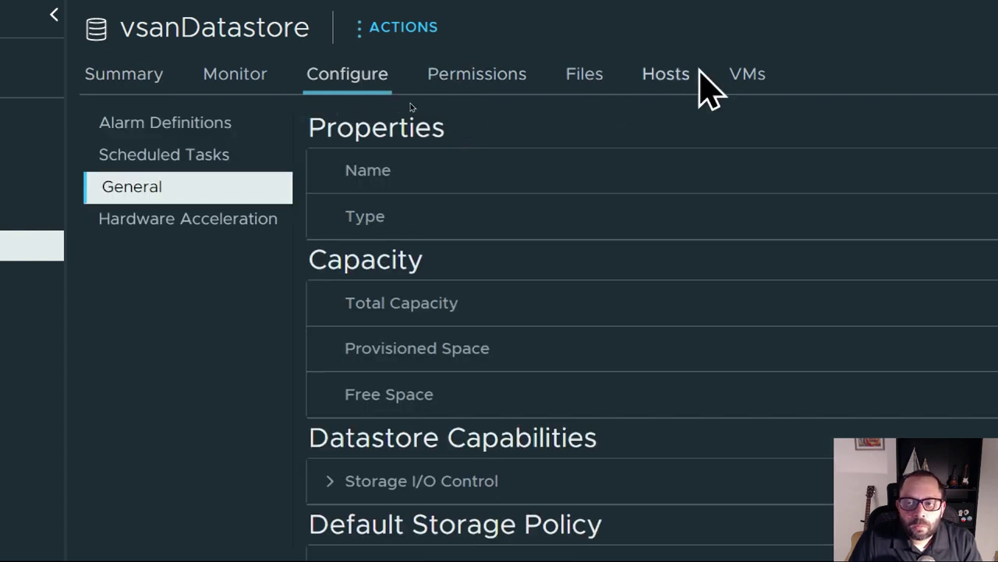
pyautogui.click(746, 76)
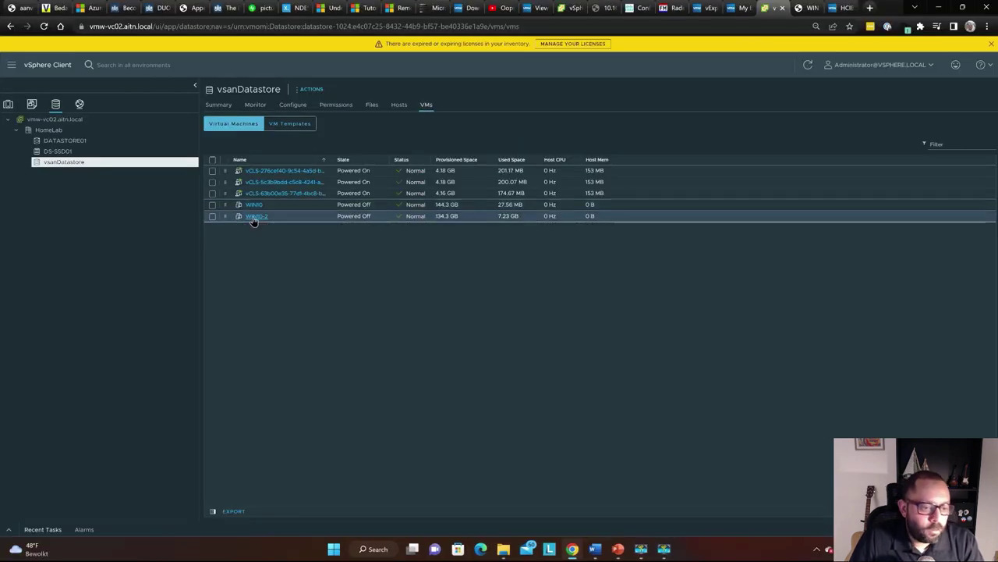
# Power on WIN10-2 on the recommended host and show all its attached hard disks
pyautogui.click(254, 217)
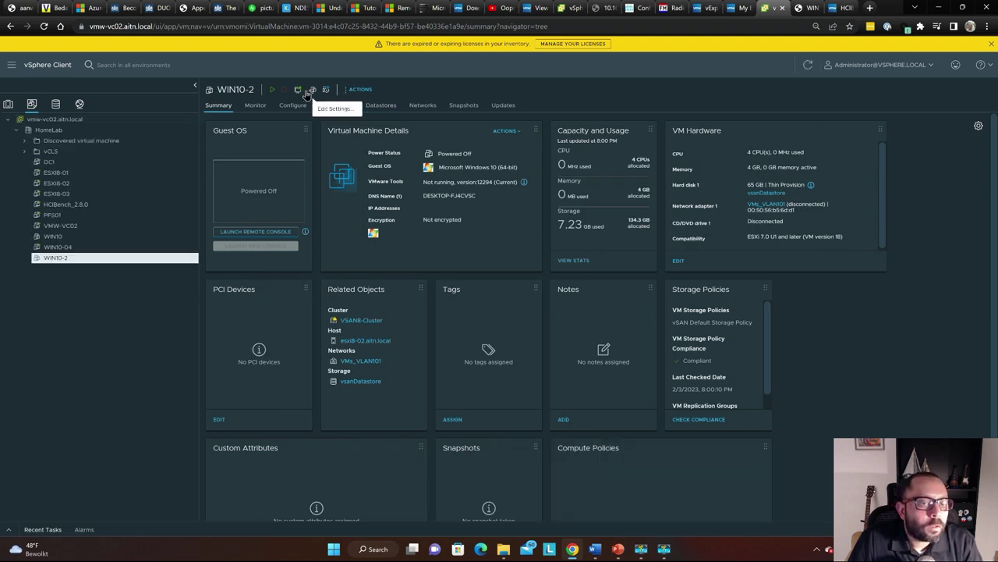
pyautogui.click(273, 91)
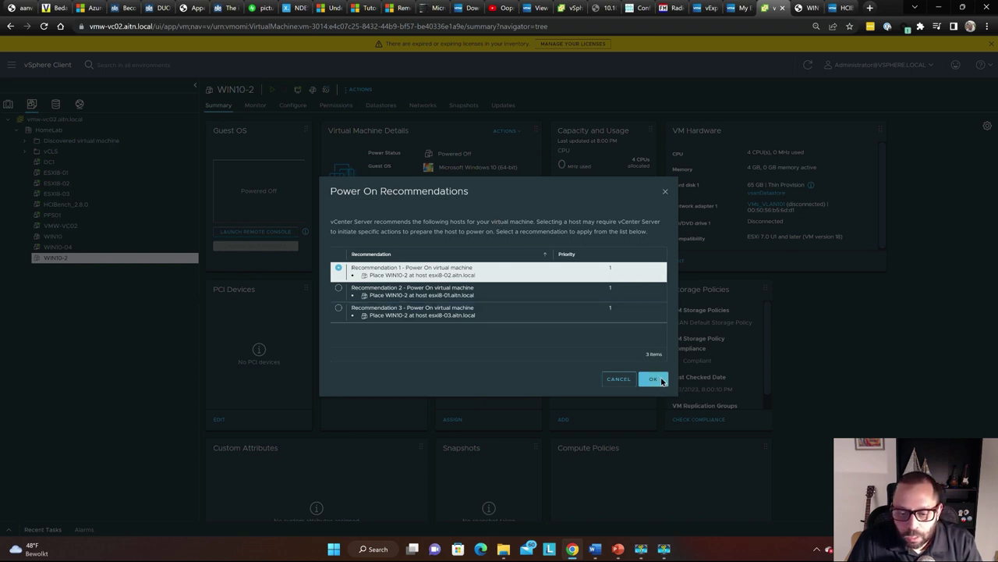
pyautogui.click(653, 379)
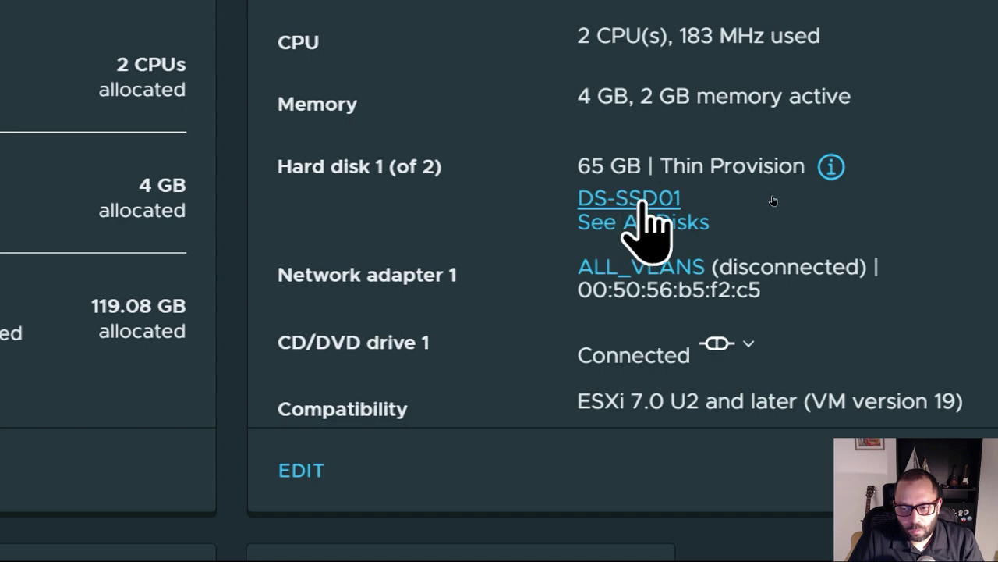
pyautogui.click(652, 222)
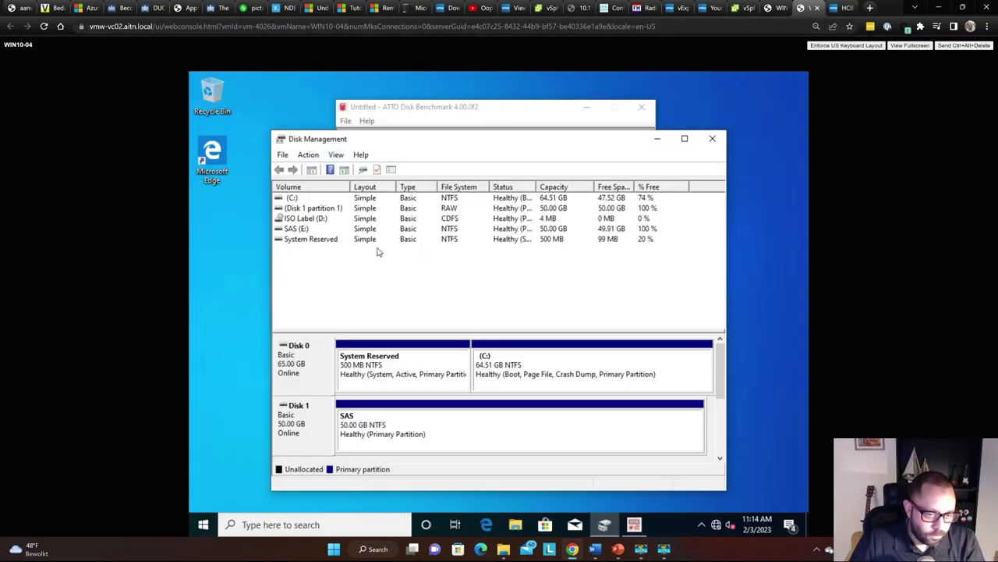
# Close Disk Management, confirm ATTO lists only the C: and D: drives, then exit ATTO
pyautogui.click(712, 139)
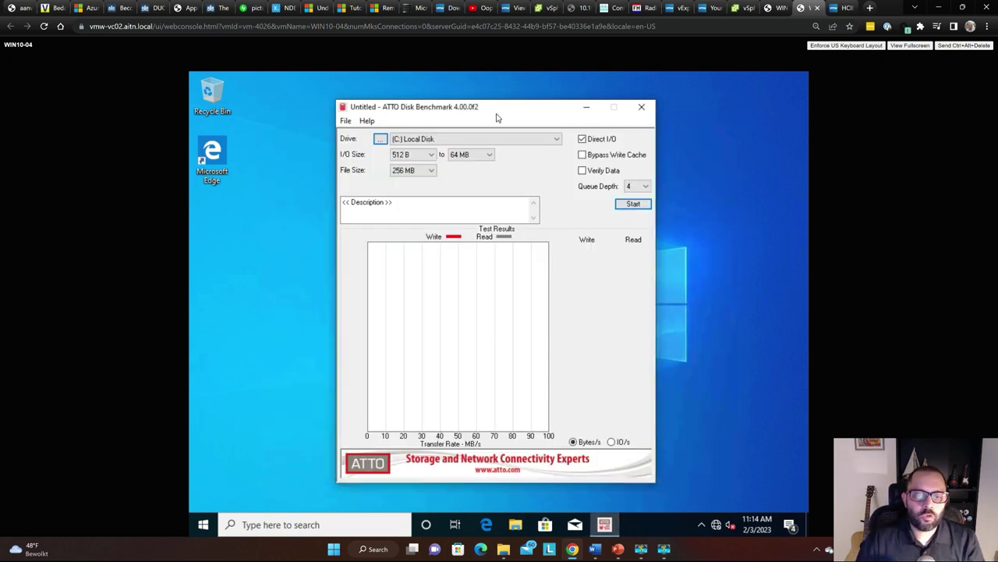
pyautogui.moveTo(498, 117); pyautogui.dragTo(516, 106)
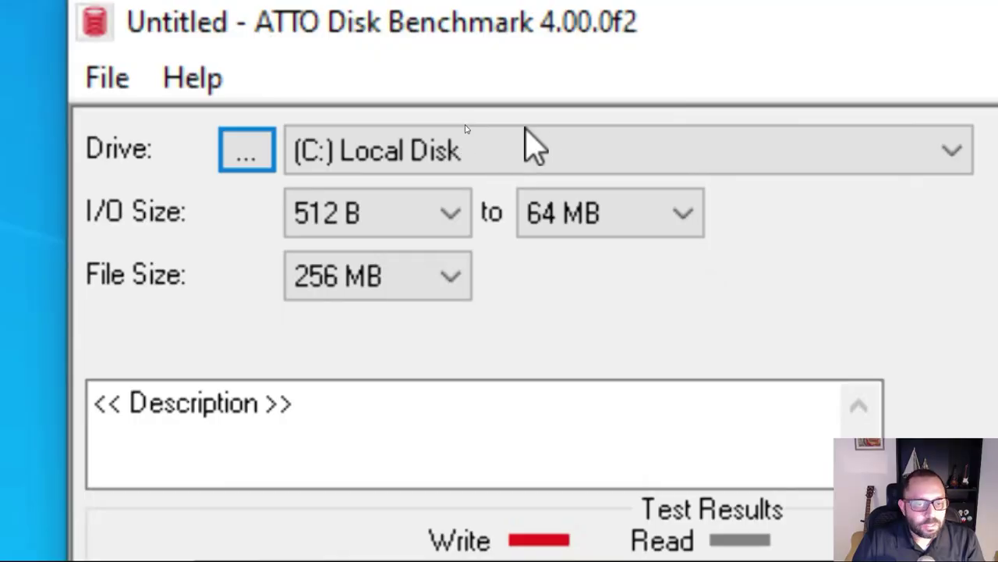
pyautogui.click(460, 129)
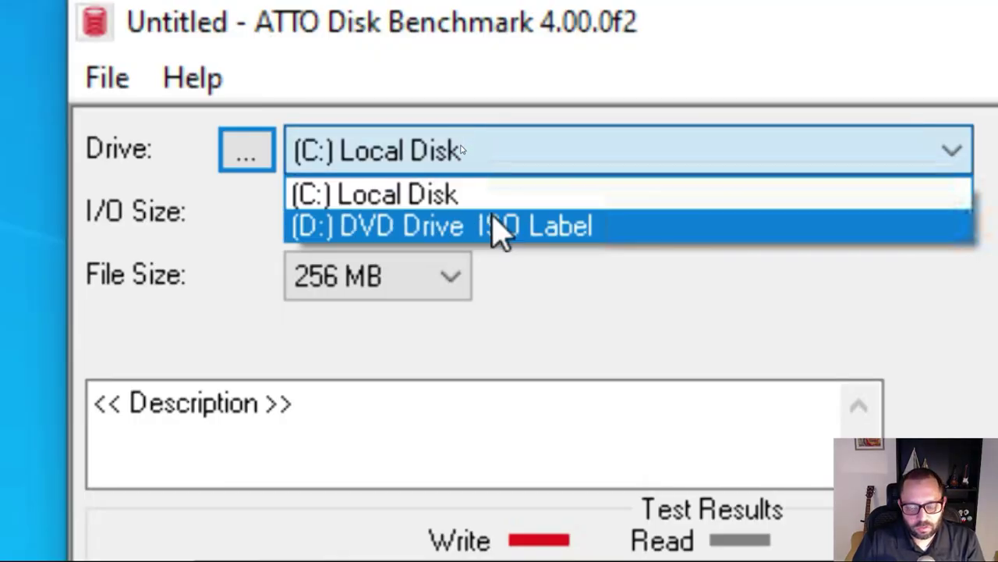
pyautogui.click(496, 224)
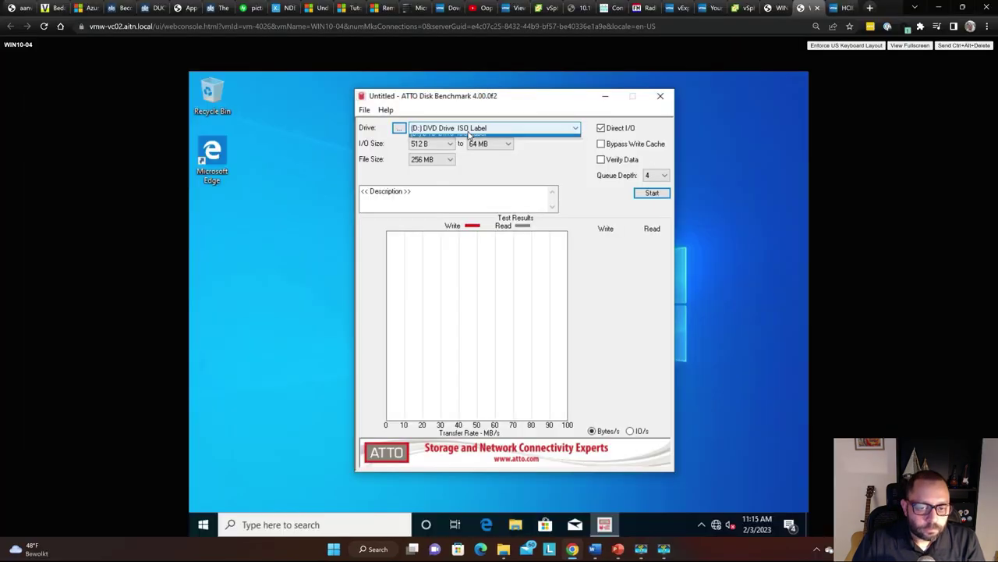
pyautogui.click(521, 166)
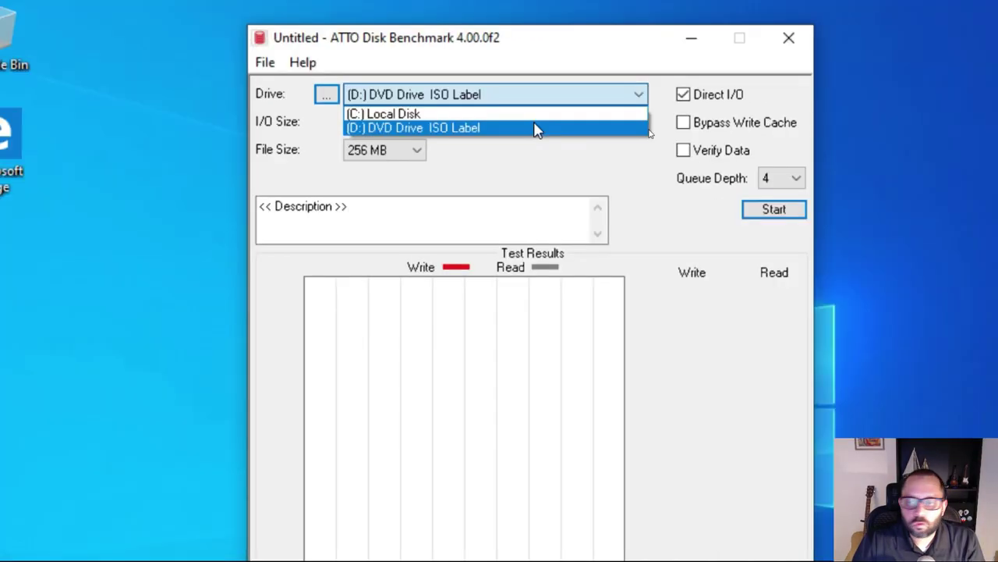
pyautogui.click(517, 147)
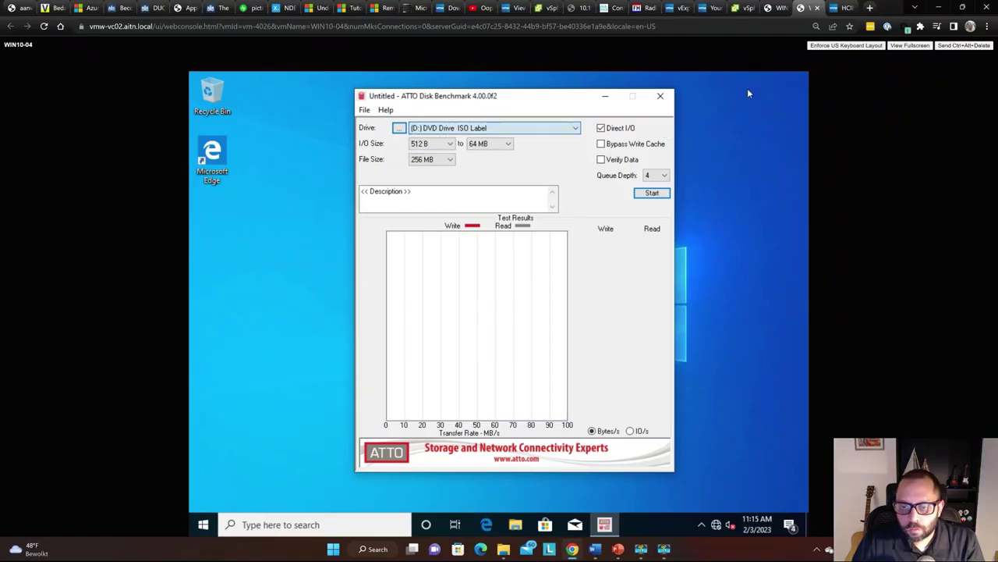
pyautogui.click(660, 95)
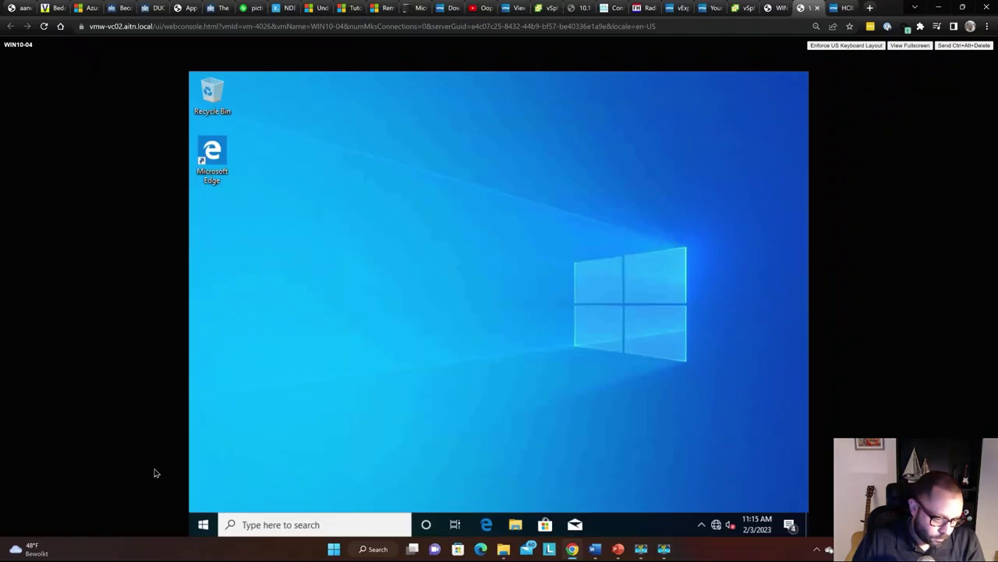
# Launch ATTO Disk Benchmark from Start search with administrator approval
pyautogui.click(204, 525)
pyautogui.write('att')
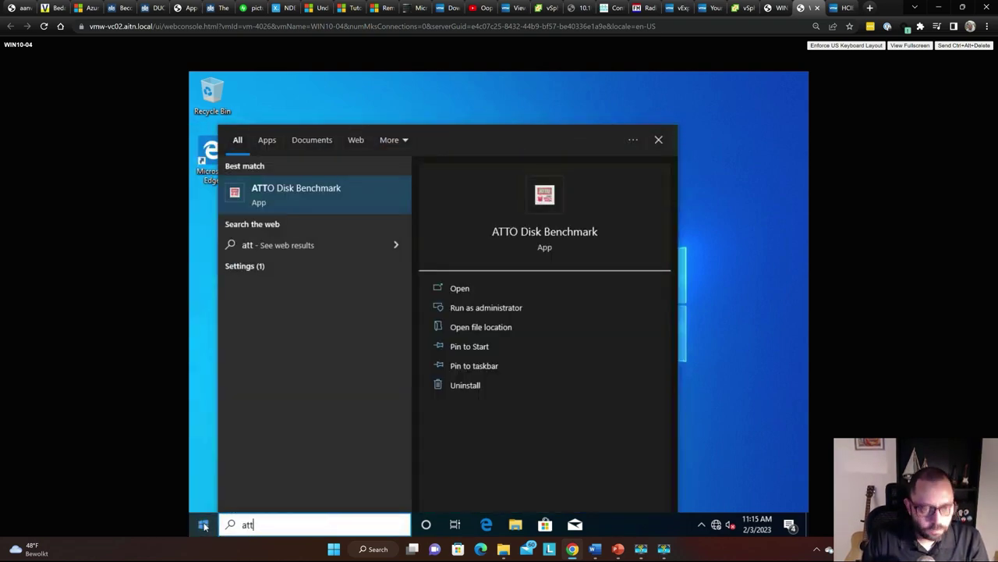
pyautogui.write('o')
pyautogui.press('Return')
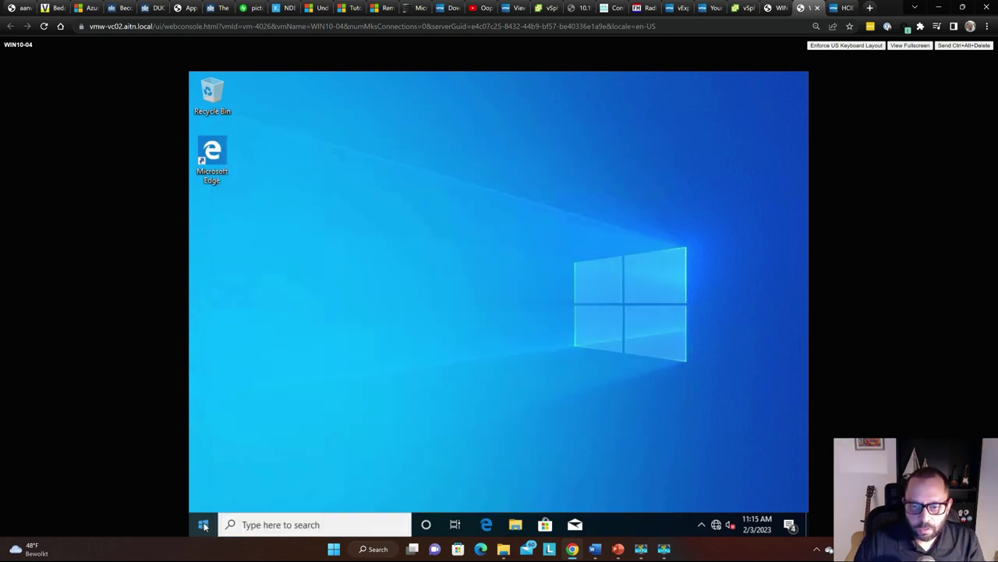
pyautogui.press('Left')
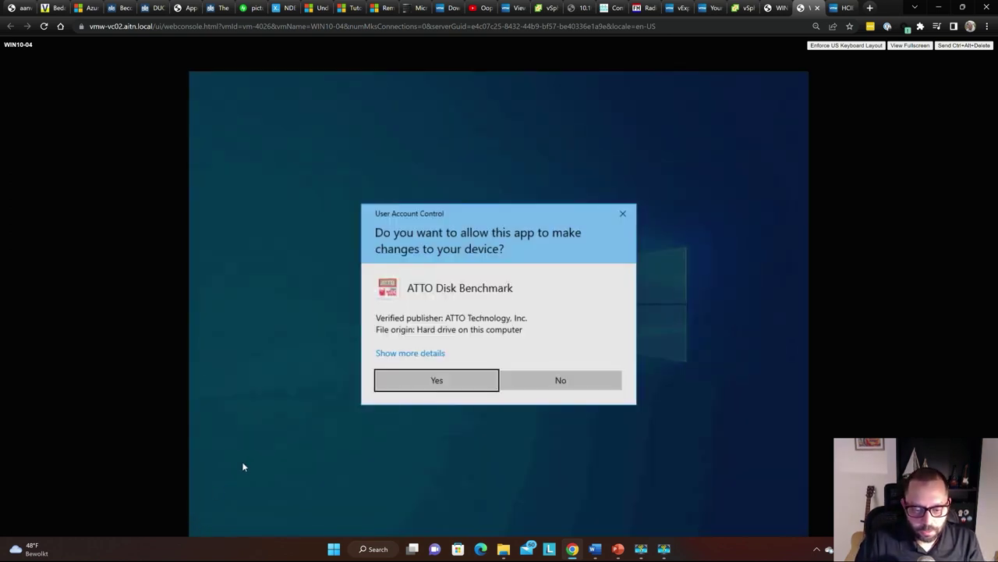
pyautogui.press('Return')
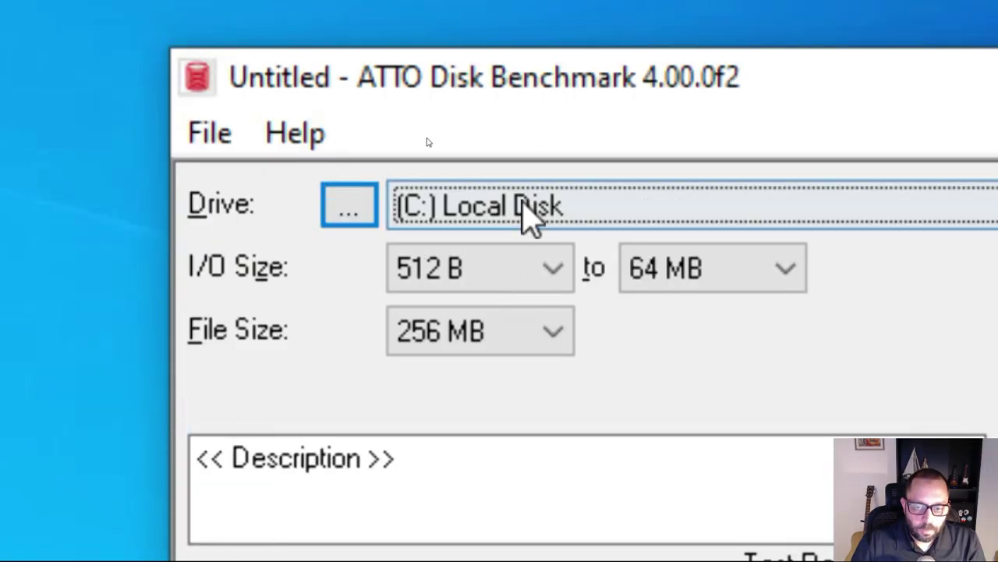
# Select (E:) SAS as ATTO's test drive and check the 256 MB file size
pyautogui.click(522, 206)
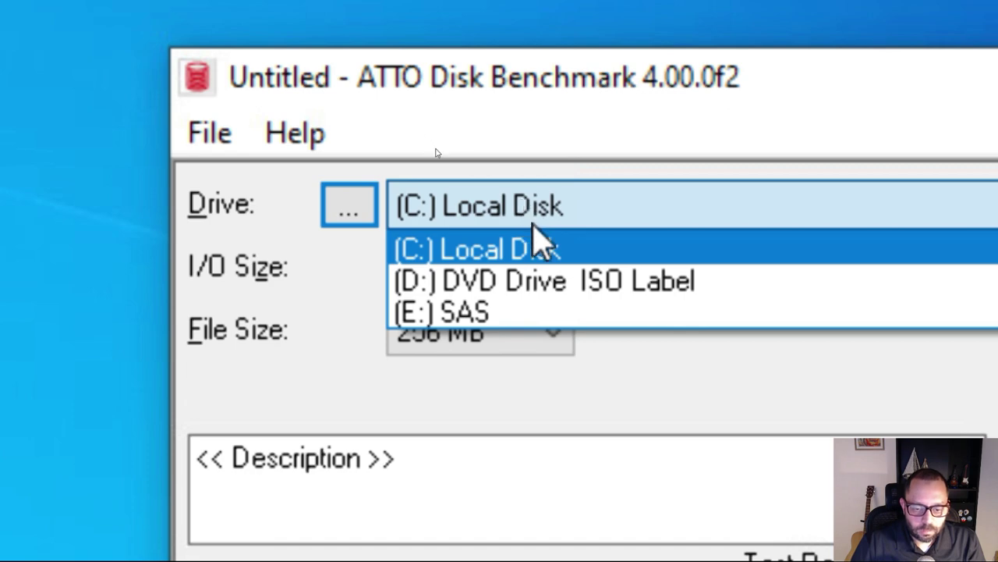
pyautogui.click(561, 312)
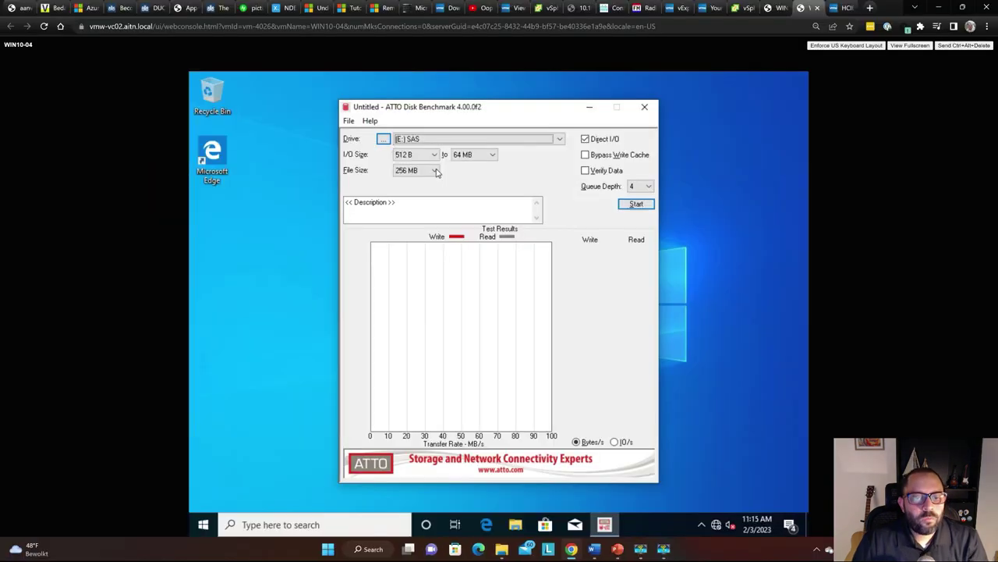
pyautogui.click(557, 318)
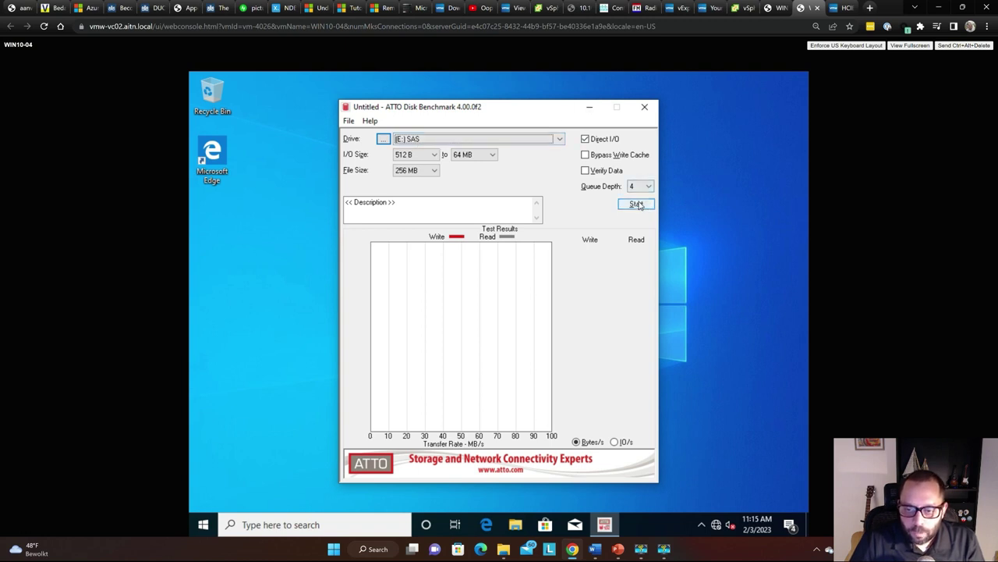
# Start the ATTO benchmark on the E: SAS drive and let it finish
pyautogui.click(636, 205)
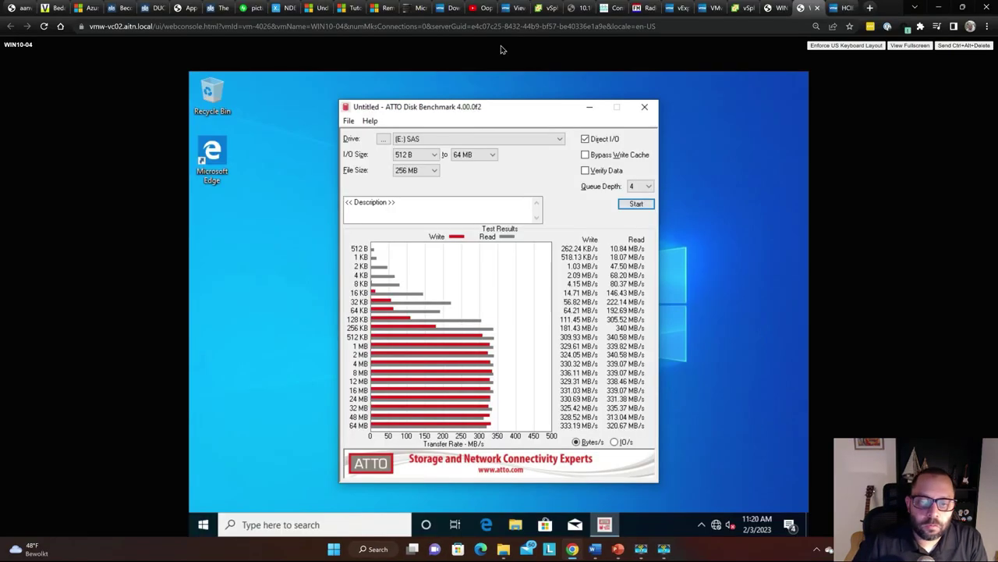
# Snip the whole ATTO results window with Snipping Tool
pyautogui.press('super')
pyautogui.write('snipping tool')
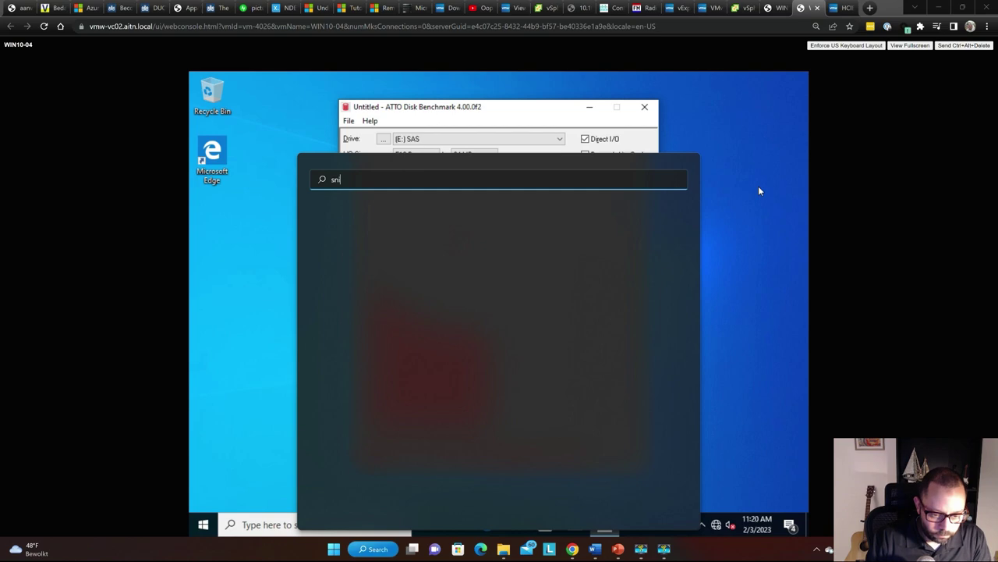
pyautogui.press('Return')
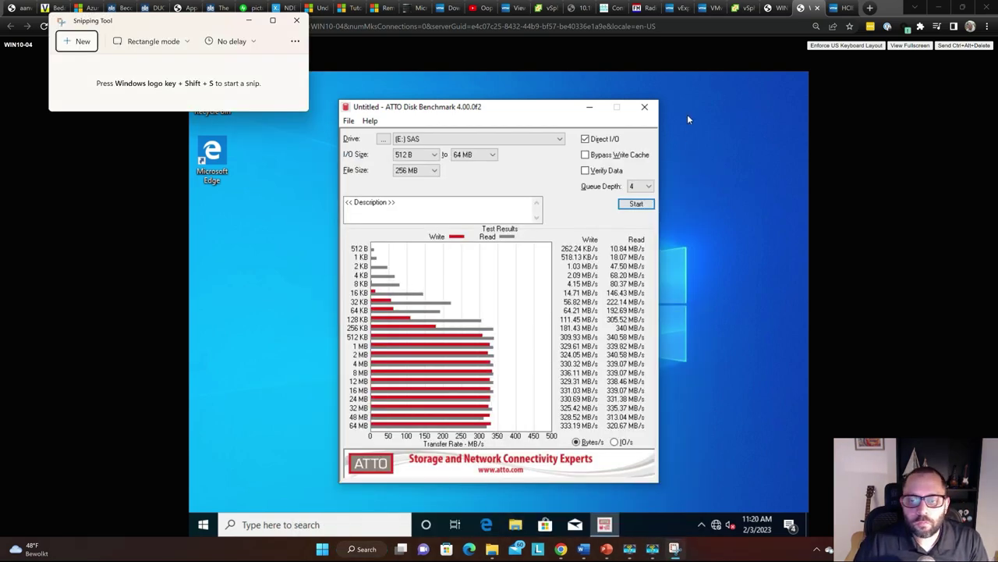
pyautogui.hotkey('ctrl', 'n')
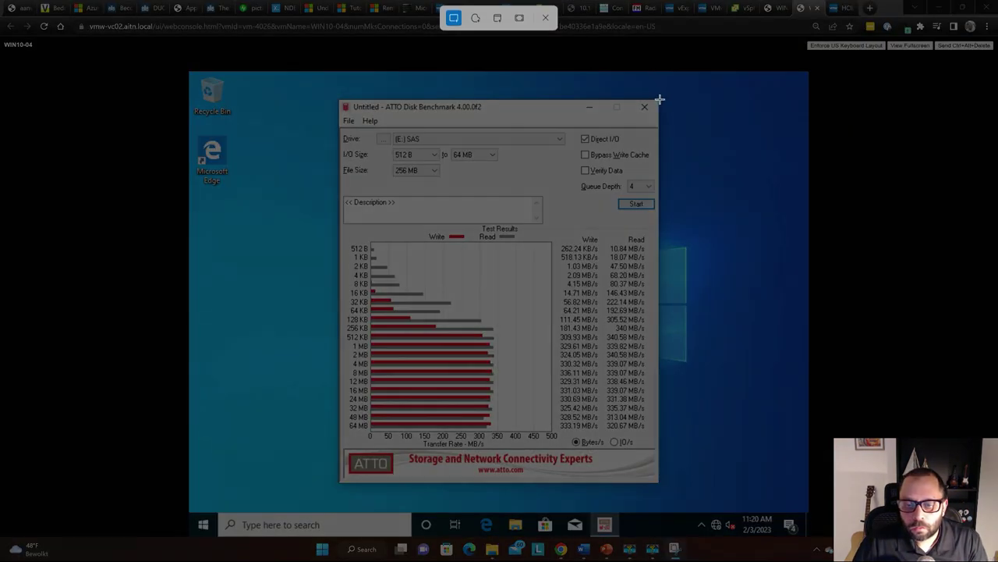
pyautogui.moveTo(659, 99); pyautogui.dragTo(339, 487)
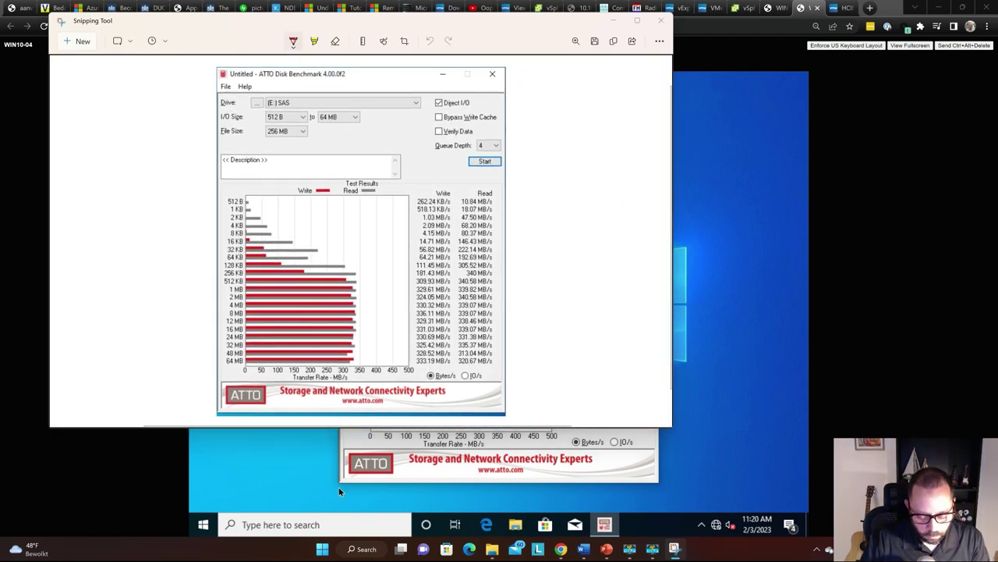
# Launch Paint from the Windows search
pyautogui.press('super')
pyautogui.write('paint')
pyautogui.press('Return')
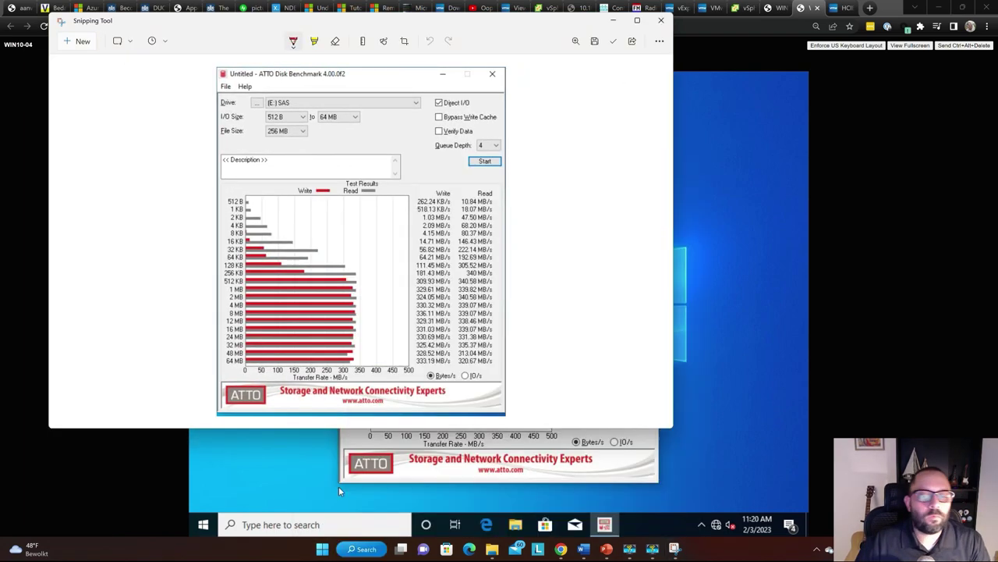
# Paste the benchmark snip into Paint, shrink the window, and return to the VM console
pyautogui.hotkey('ctrl', 'v')
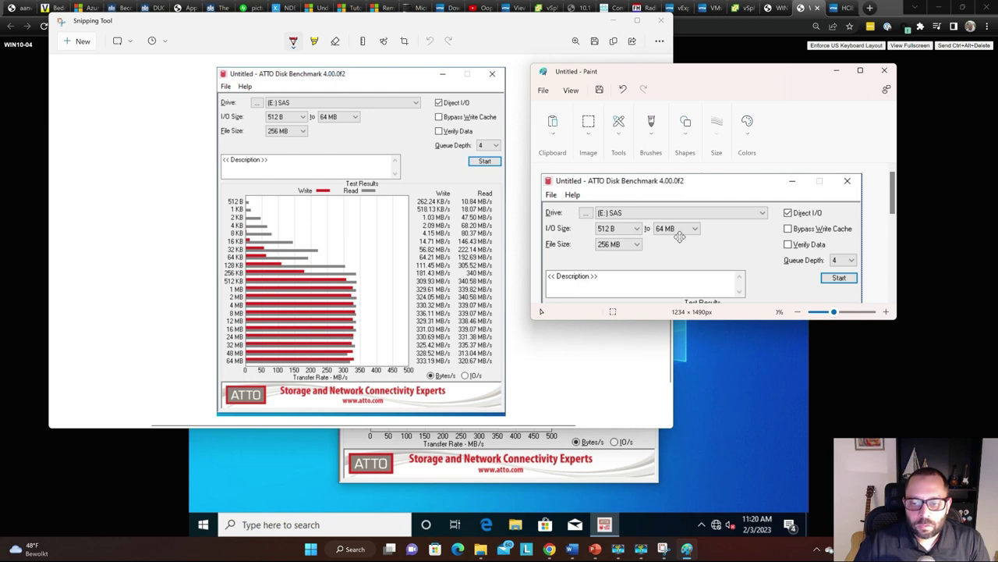
pyautogui.press('super+Up')
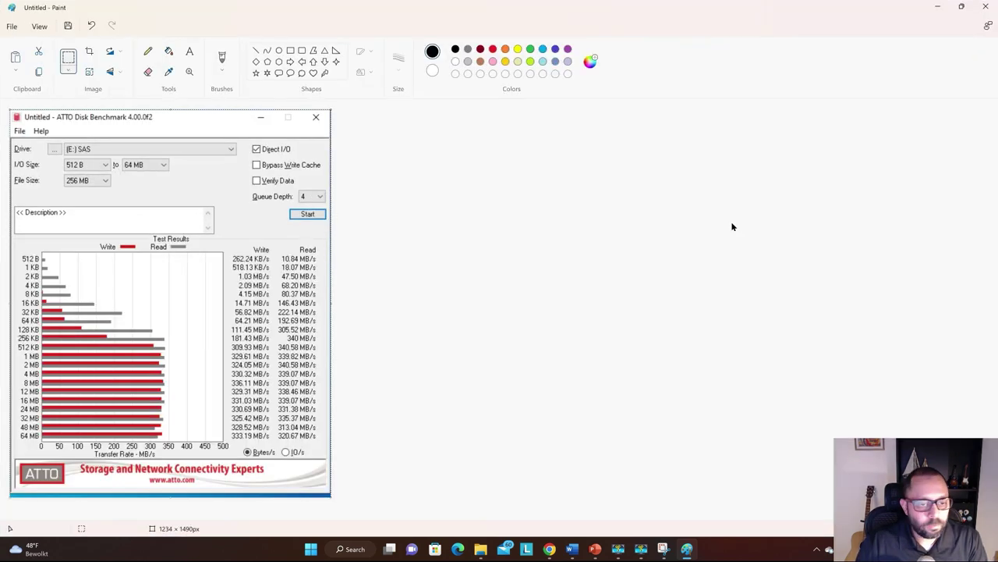
pyautogui.moveTo(508, 11)
pyautogui.mouseDown()
pyautogui.moveTo(733, 163)
pyautogui.moveTo(702, 159)
pyautogui.mouseUp()
pyautogui.click(721, 117)
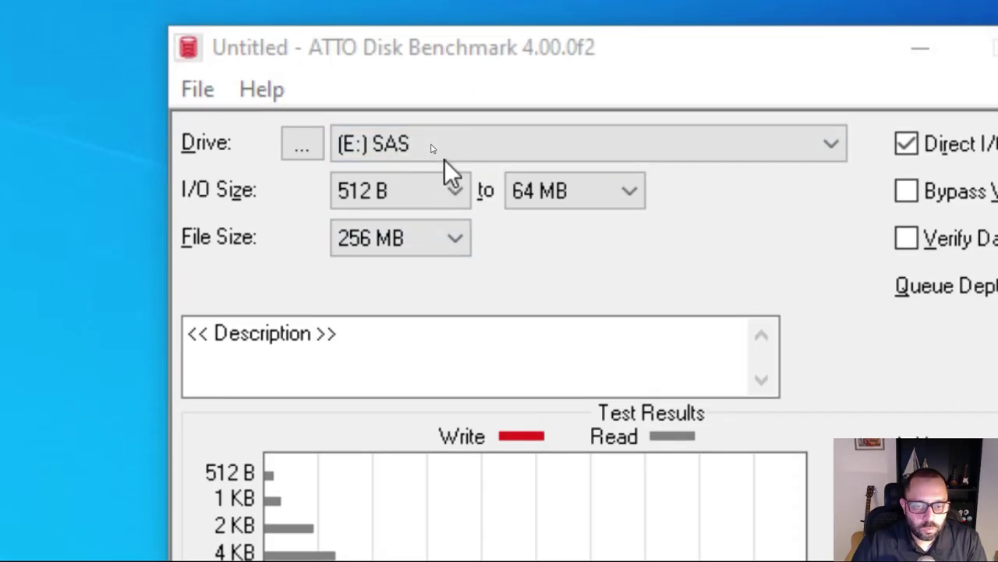
# Choose (C:) Local Disk in ATTO's Drive dropdown
pyautogui.click(444, 90)
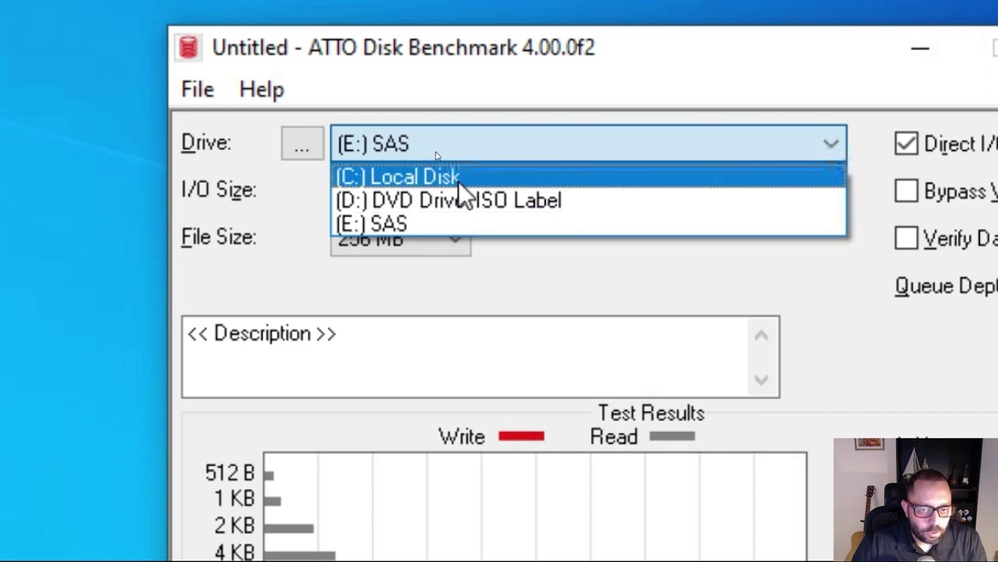
pyautogui.click(459, 180)
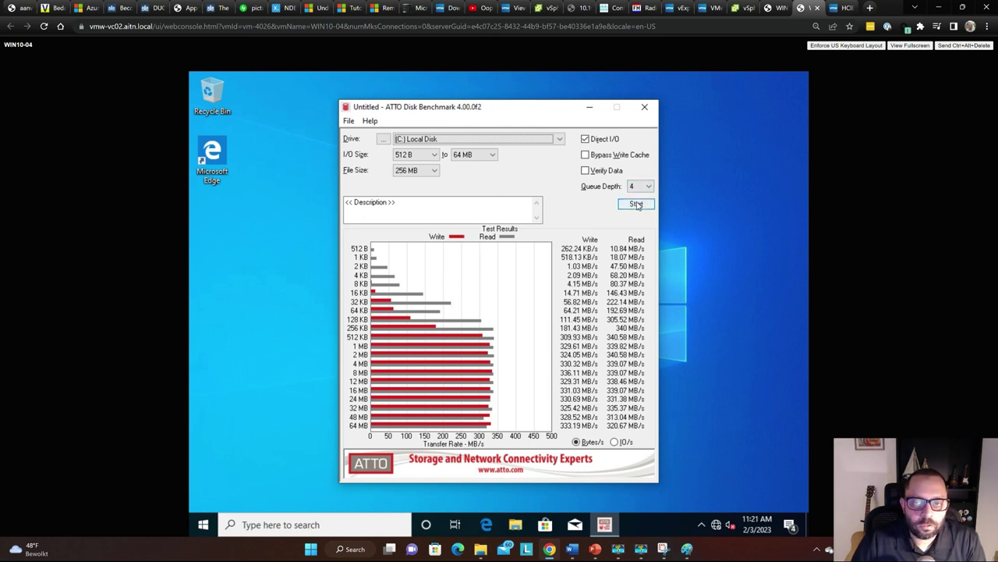
# Start the ATTO benchmark on the C: Local Disk and wait for its read/write results
pyautogui.click(637, 205)
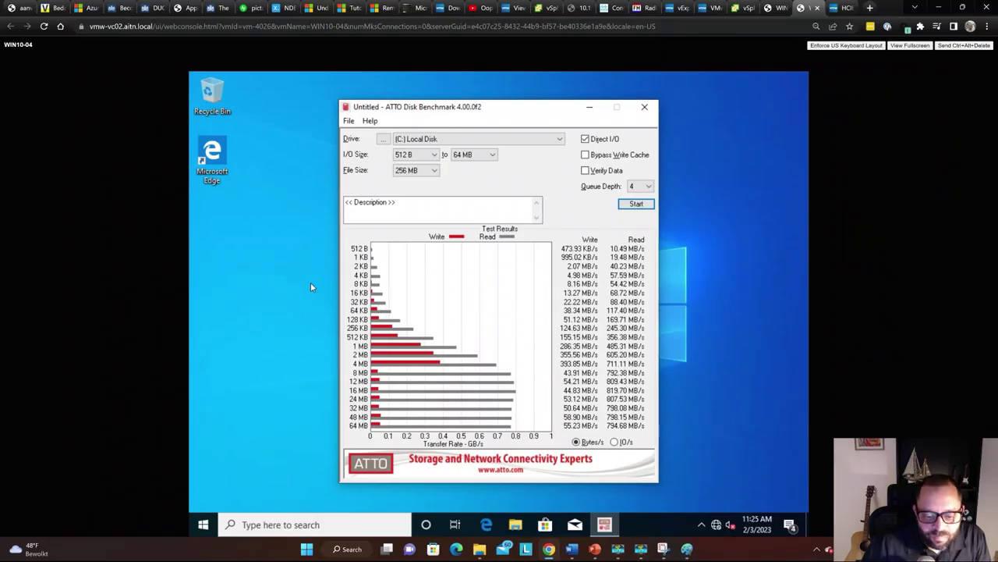
# Take a new Snipping Tool capture of the ATTO C: Local Disk results window
pyautogui.press('super+Tab')
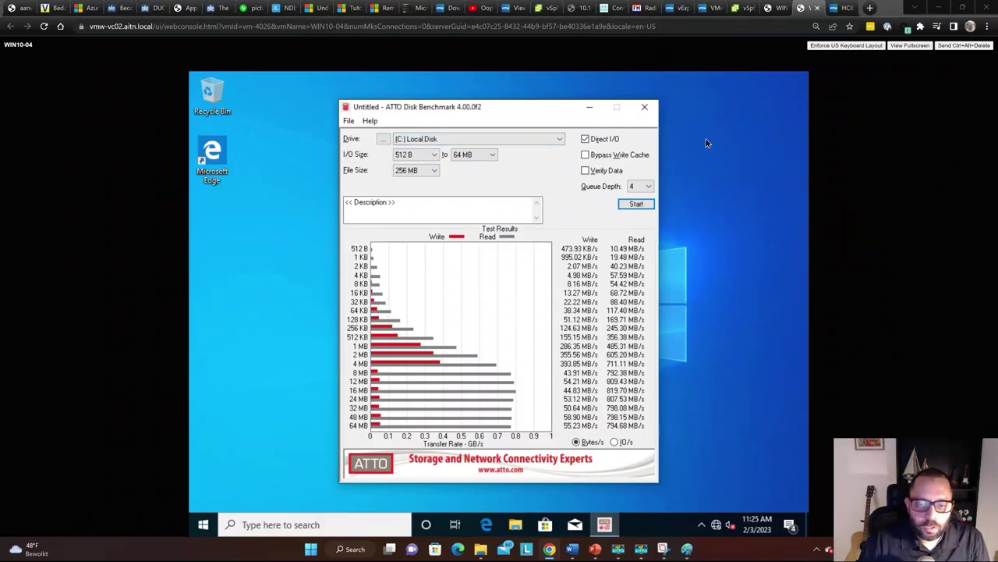
pyautogui.click(637, 140)
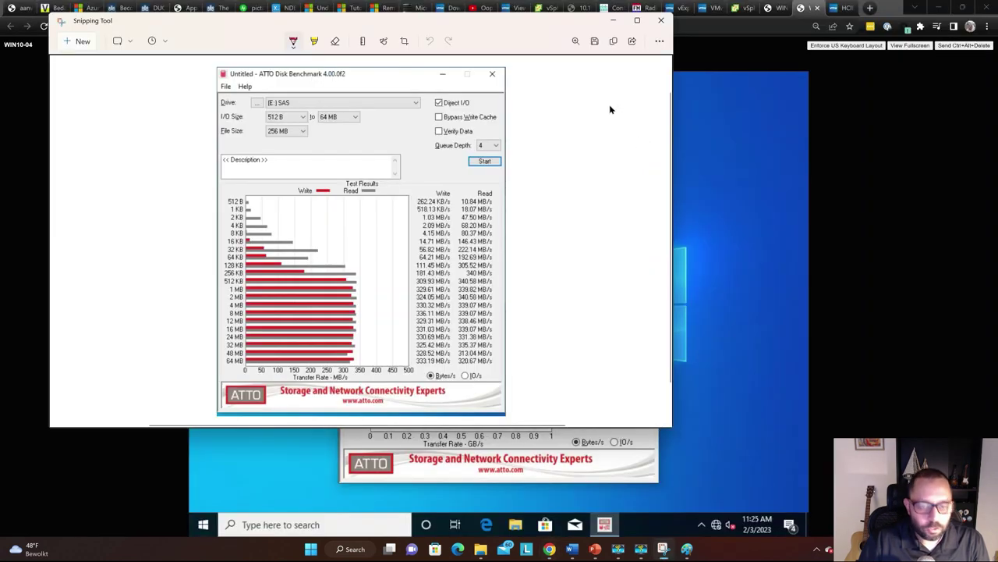
pyautogui.hotkey('ctrl', 'n')
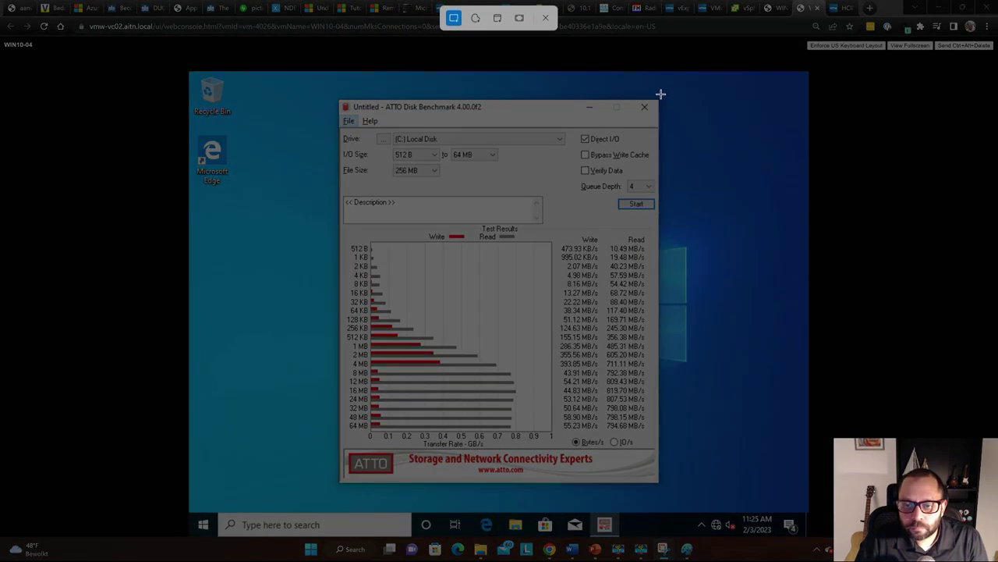
pyautogui.moveTo(657, 100); pyautogui.dragTo(340, 500)
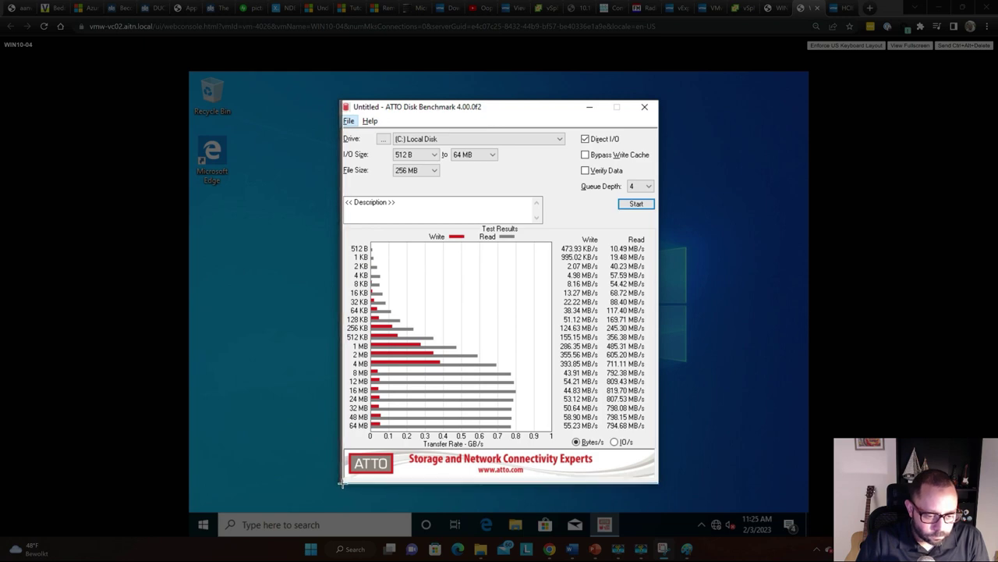
pyautogui.moveTo(341, 483); pyautogui.dragTo(346, 484)
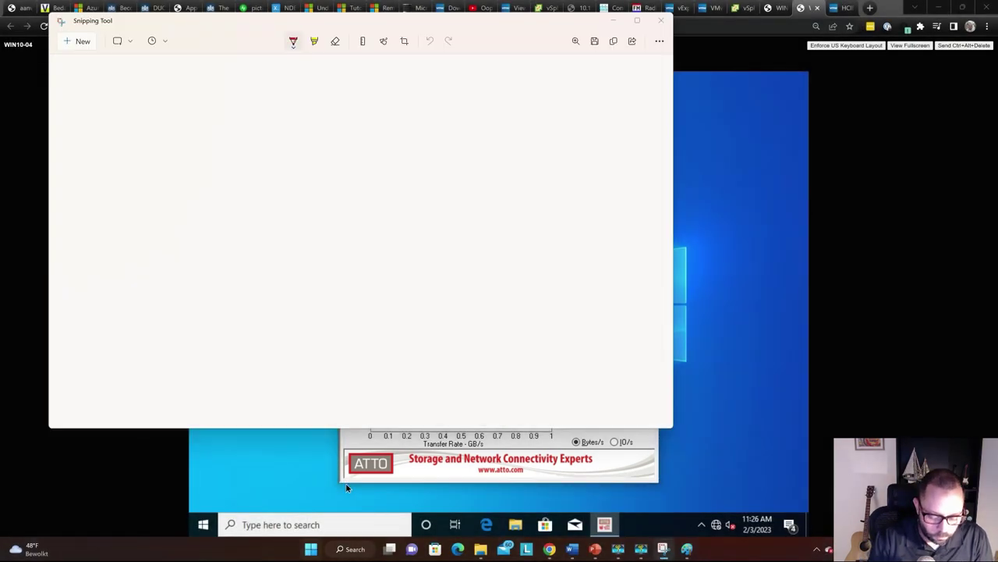
# Paste the capture into a new Paint image at 1214 × 1472 px, then return to the VM console
pyautogui.press('super')
pyautogui.write('paint')
pyautogui.press('Return')
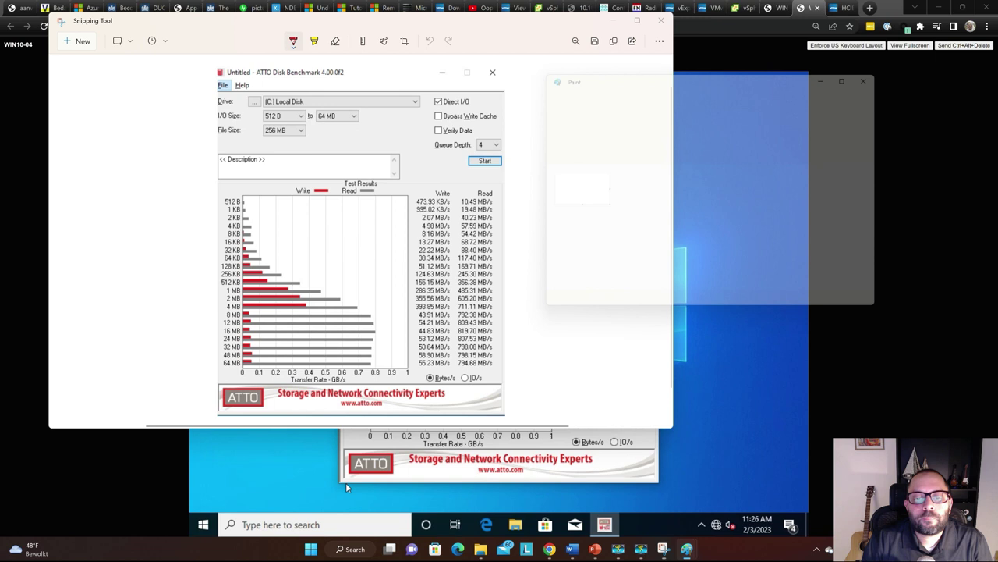
pyautogui.hotkey('ctrl', 'v')
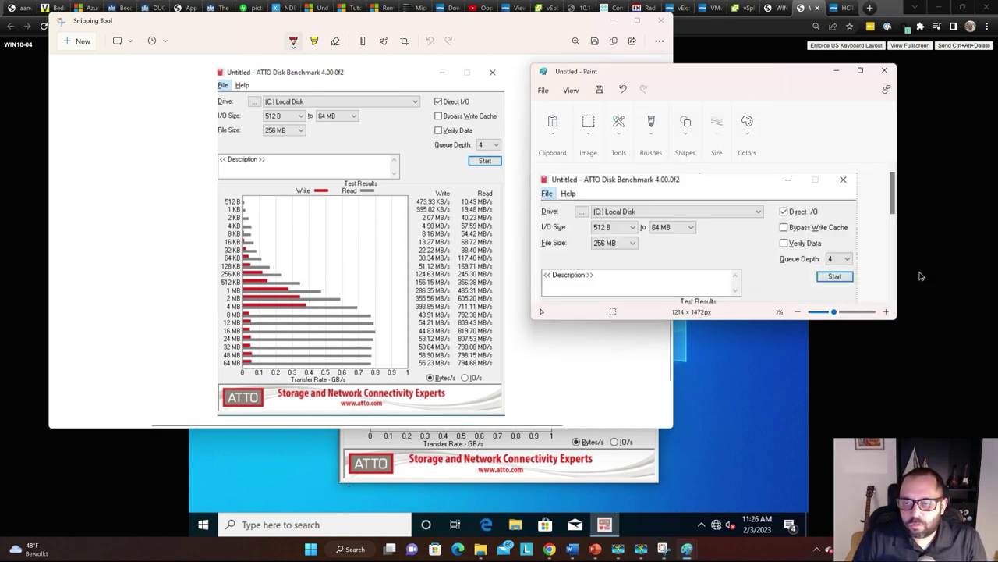
pyautogui.click(937, 251)
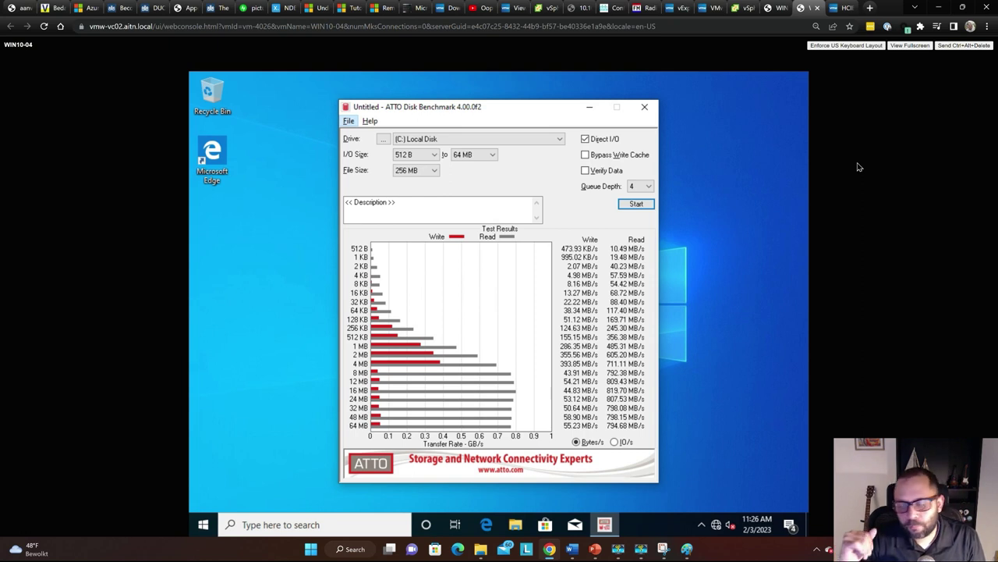
# Switch to the WIN10-2 console tab for its ATTO C: Local Disk run, with reads peaking at 1.04 GB/s
pyautogui.hotkey('ctrl', 'shift', 'Tab')
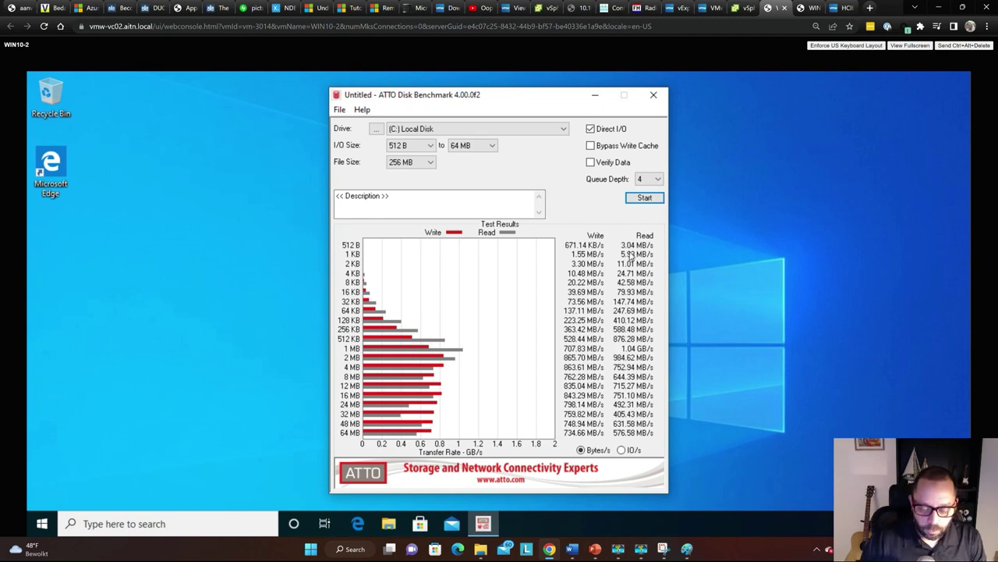
# Move the WIN10-2 ATTO benchmark window to the left side of the desktop
pyautogui.hotkey('alt', 'Tab')
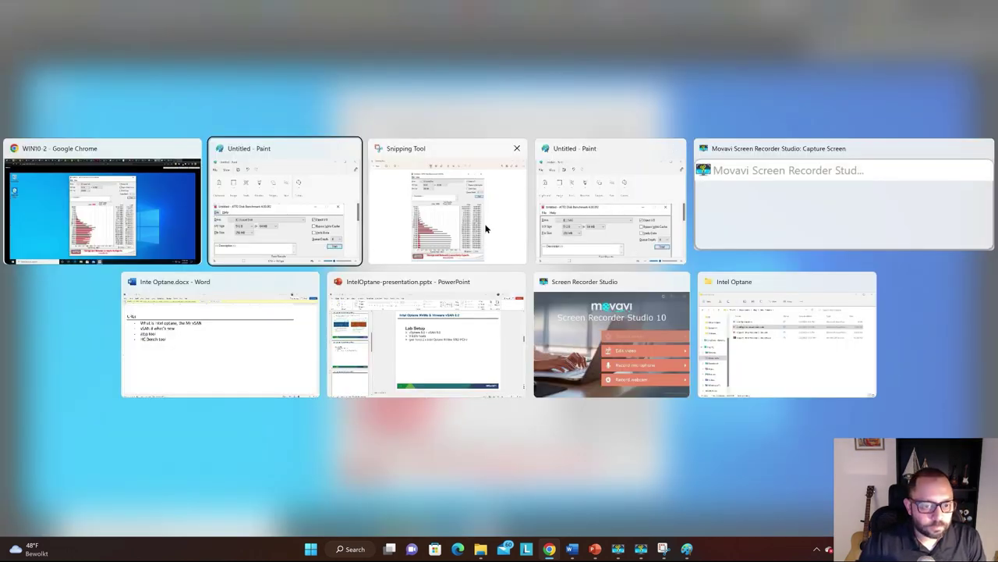
pyautogui.press('Escape')
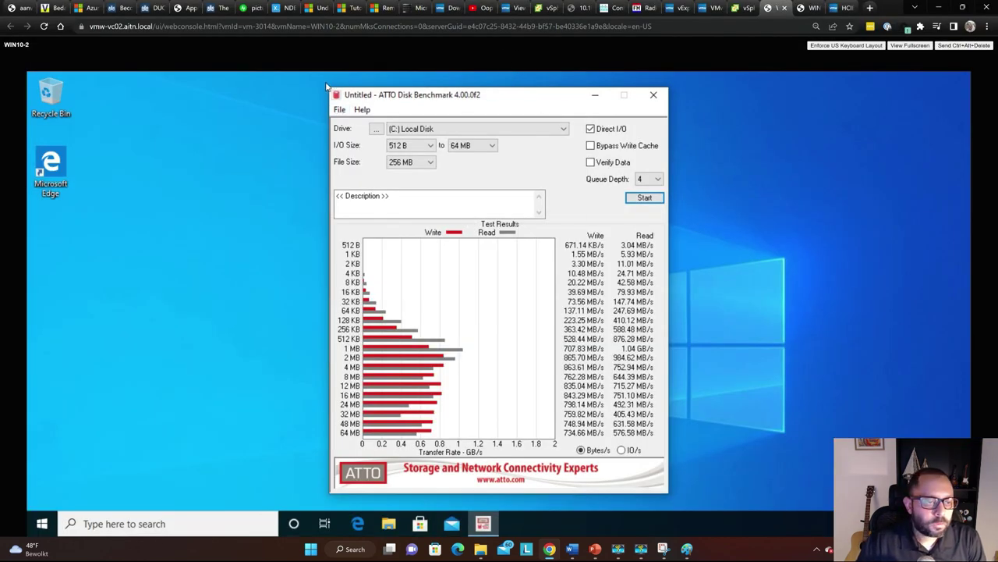
pyautogui.moveTo(532, 95); pyautogui.dragTo(274, 92)
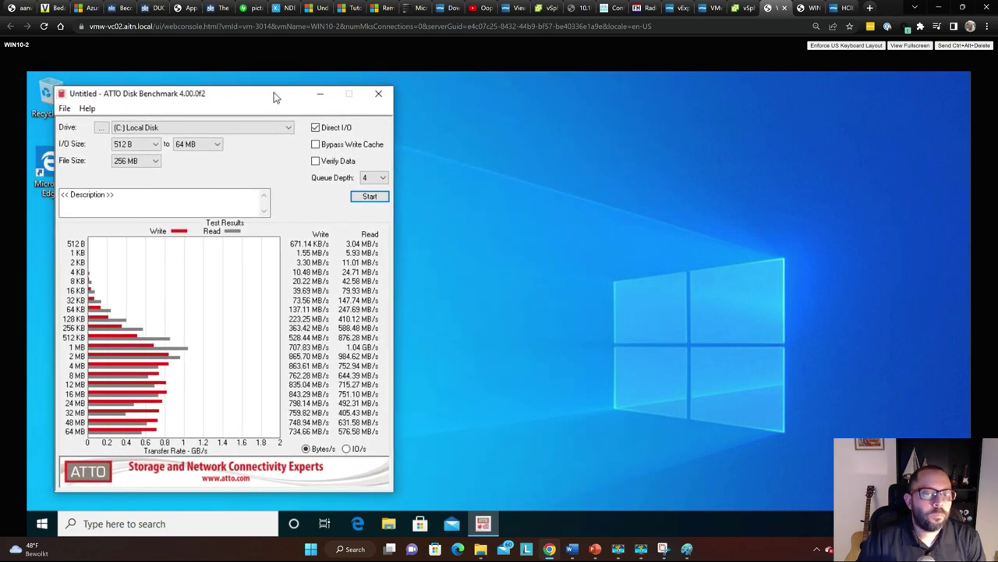
# Resize and position the Paint window with the earlier C: capture on the right, beside ATTO
pyautogui.hotkey('alt', 'Tab')
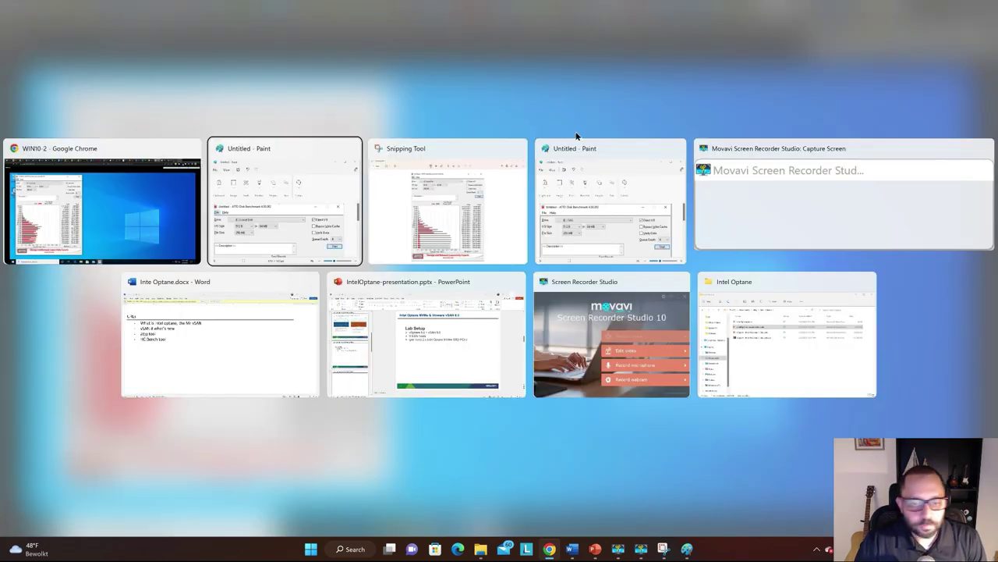
pyautogui.click(334, 223)
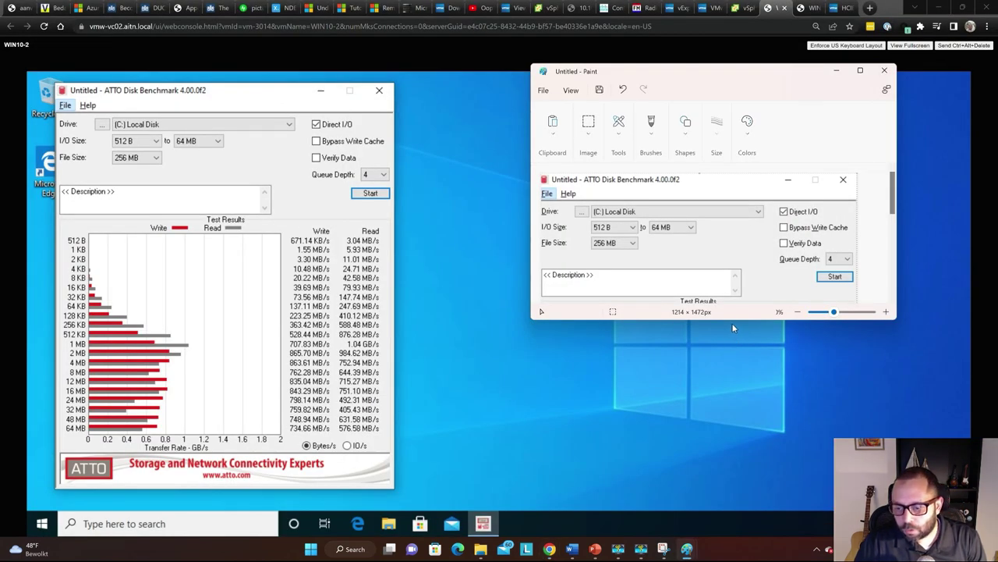
pyautogui.moveTo(732, 322)
pyautogui.mouseDown()
pyautogui.moveTo(718, 538)
pyautogui.moveTo(721, 528)
pyautogui.mouseUp()
pyautogui.moveTo(721, 73)
pyautogui.mouseDown()
pyautogui.moveTo(666, 9)
pyautogui.moveTo(600, 7)
pyautogui.mouseUp()
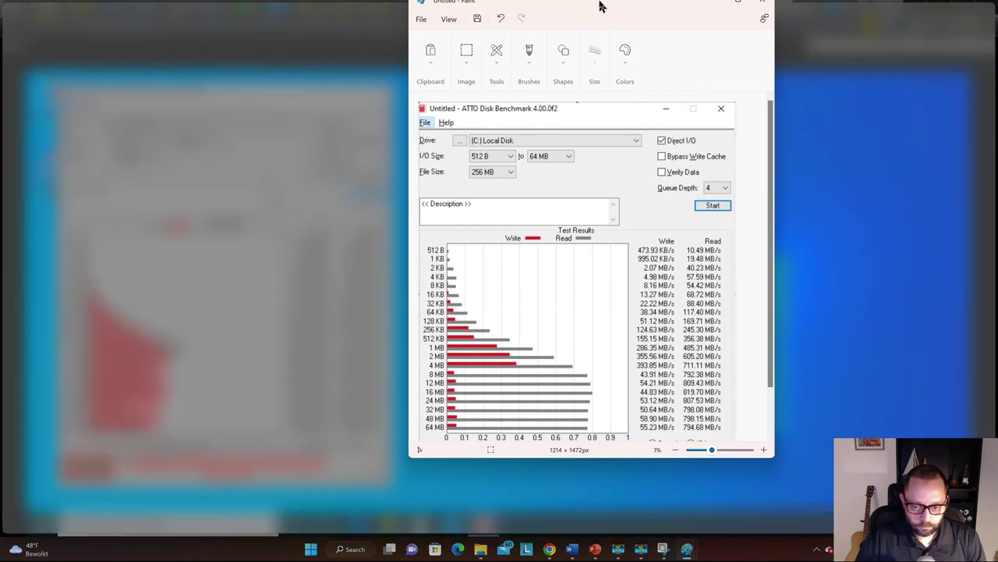
pyautogui.press('Escape')
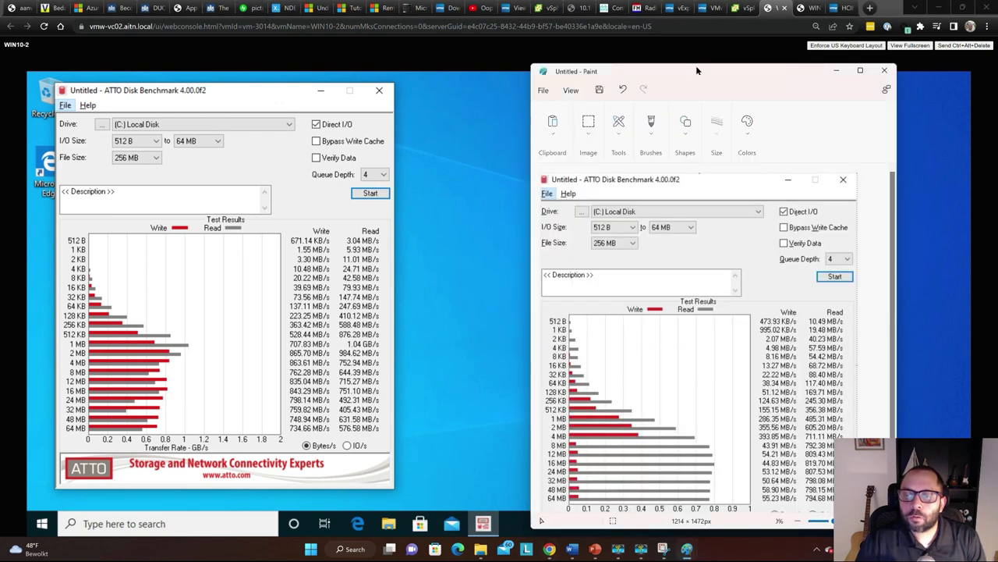
pyautogui.moveTo(698, 70); pyautogui.dragTo(705, 102)
pyautogui.click(706, 93)
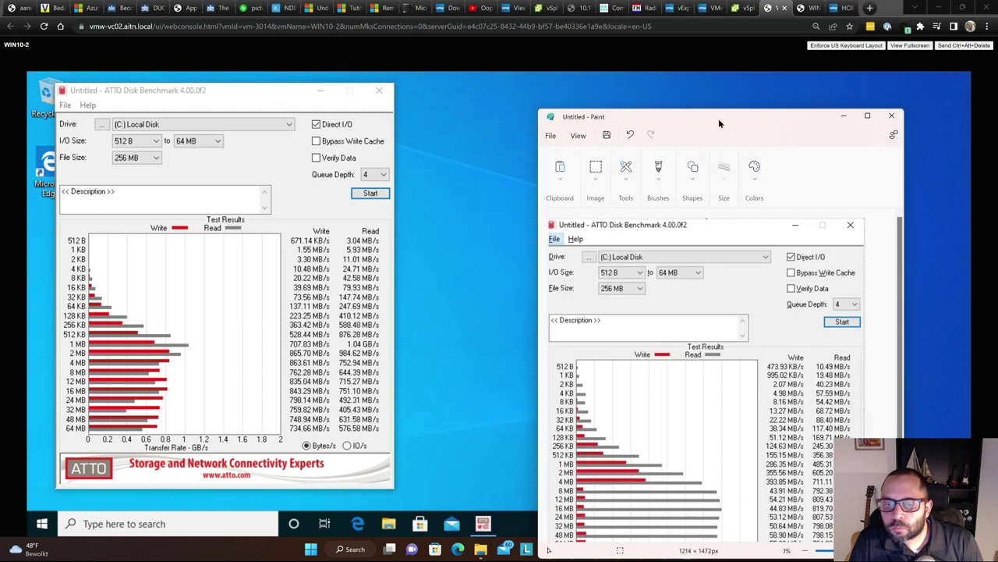
pyautogui.moveTo(713, 115); pyautogui.dragTo(672, 61)
pyautogui.scroll(-3, 675, 179)
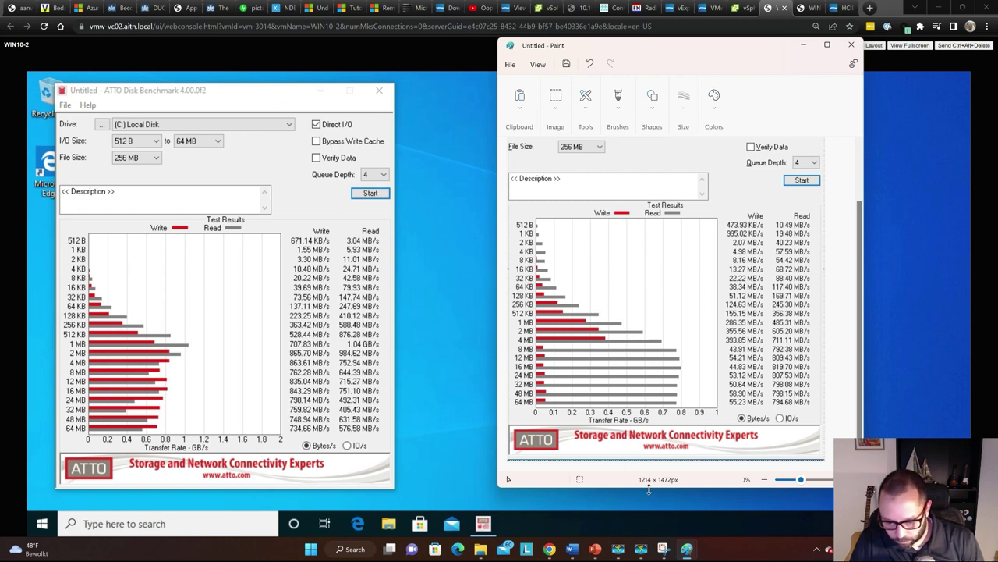
pyautogui.moveTo(648, 489); pyautogui.dragTo(648, 505)
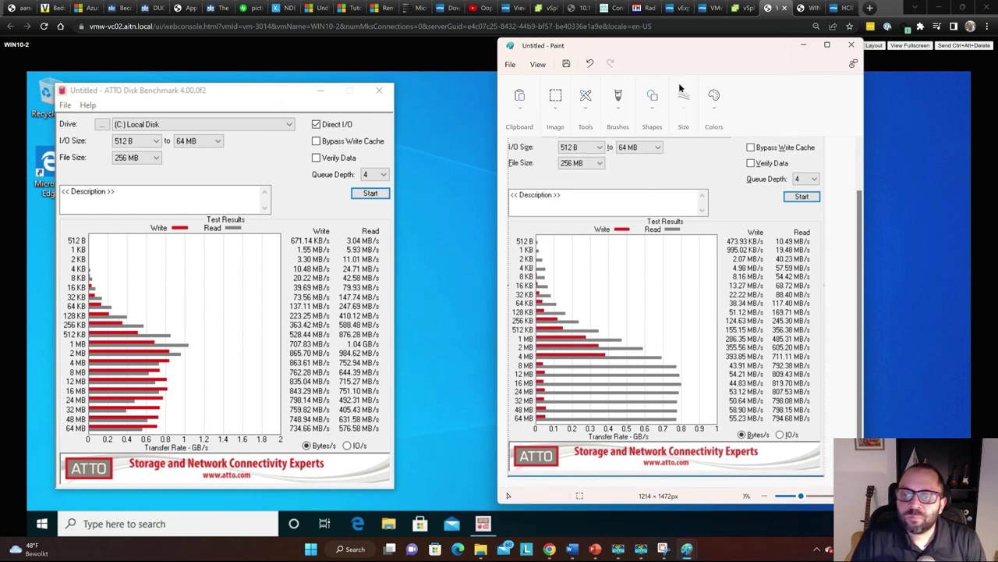
pyautogui.moveTo(670, 53); pyautogui.dragTo(568, 54)
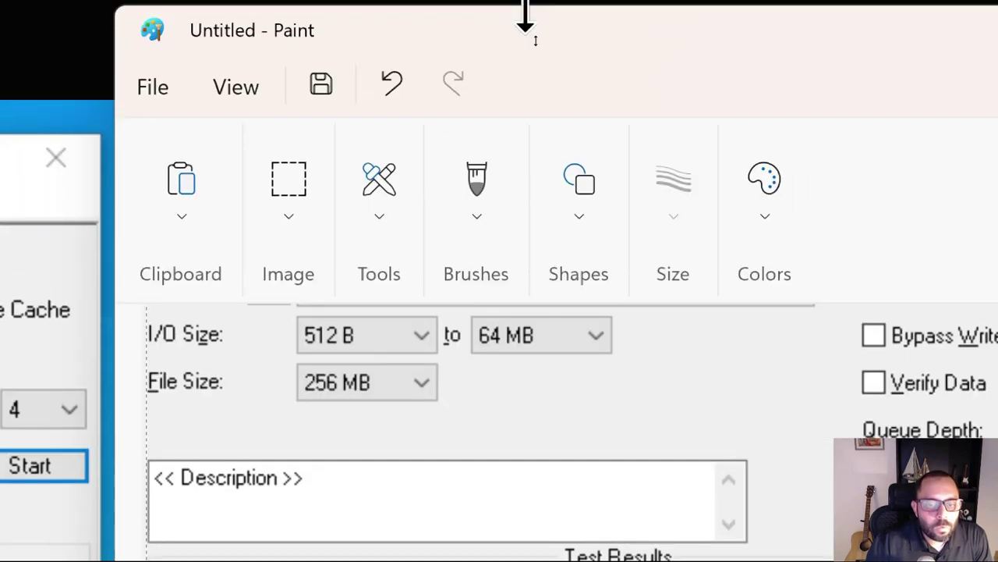
# Shift the pasted capture lower on the canvas and move the Paint window to the right
pyautogui.moveTo(562, 430); pyautogui.dragTo(577, 461)
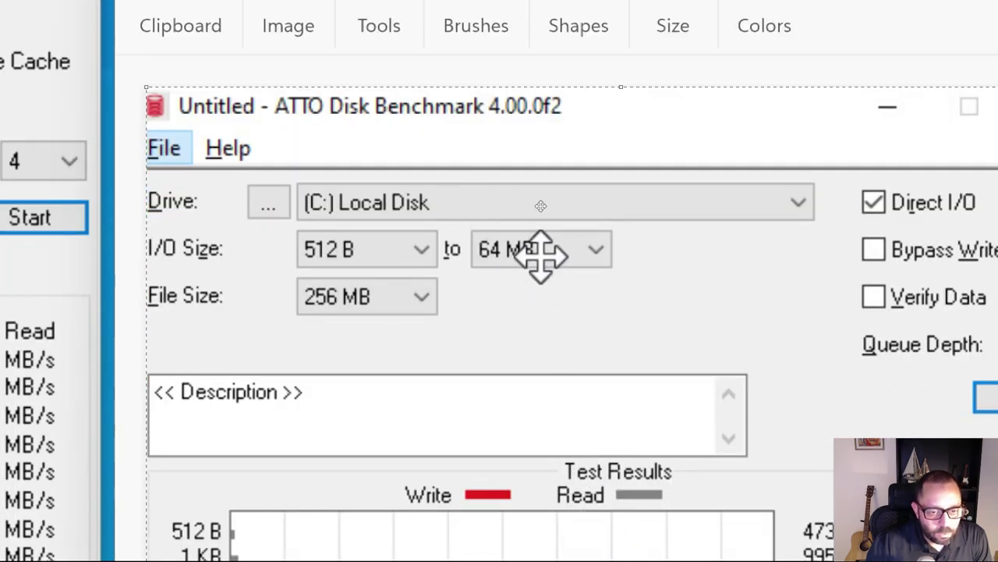
pyautogui.scroll(-3, 540, 206)
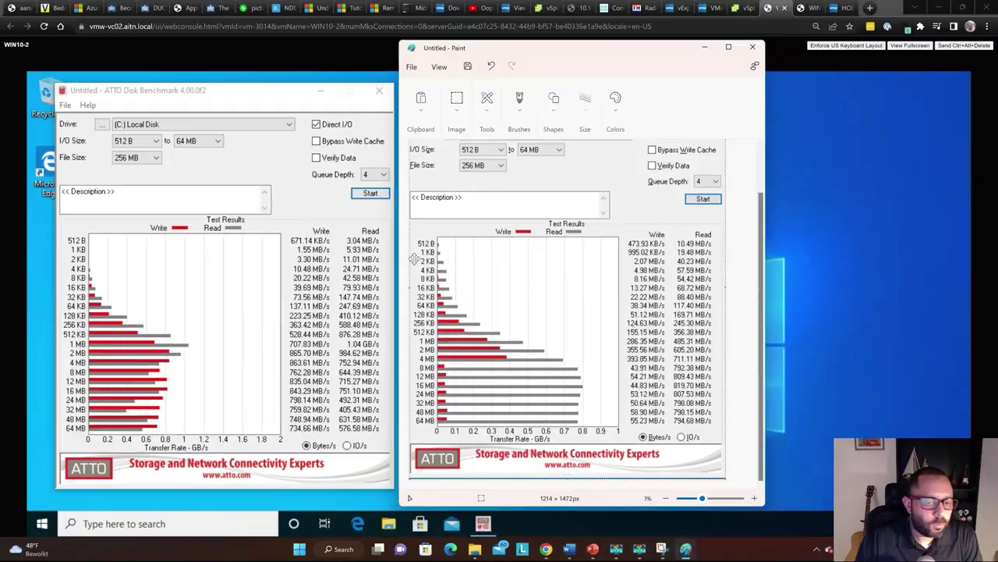
pyautogui.moveTo(581, 51)
pyautogui.mouseDown()
pyautogui.moveTo(735, 33)
pyautogui.moveTo(770, 42)
pyautogui.moveTo(752, 73)
pyautogui.mouseUp()
pyautogui.hotkey('alt', 'Tab')
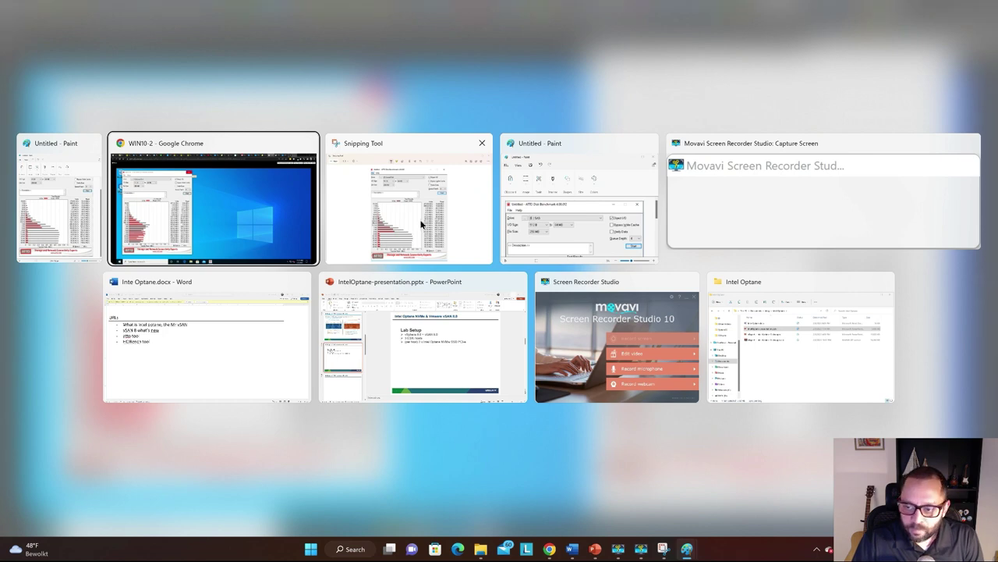
# Bring forward the Paint window holding the E: SAS benchmark capture and maximise it
pyautogui.click(407, 347)
pyautogui.hotkey('alt', 'Tab')
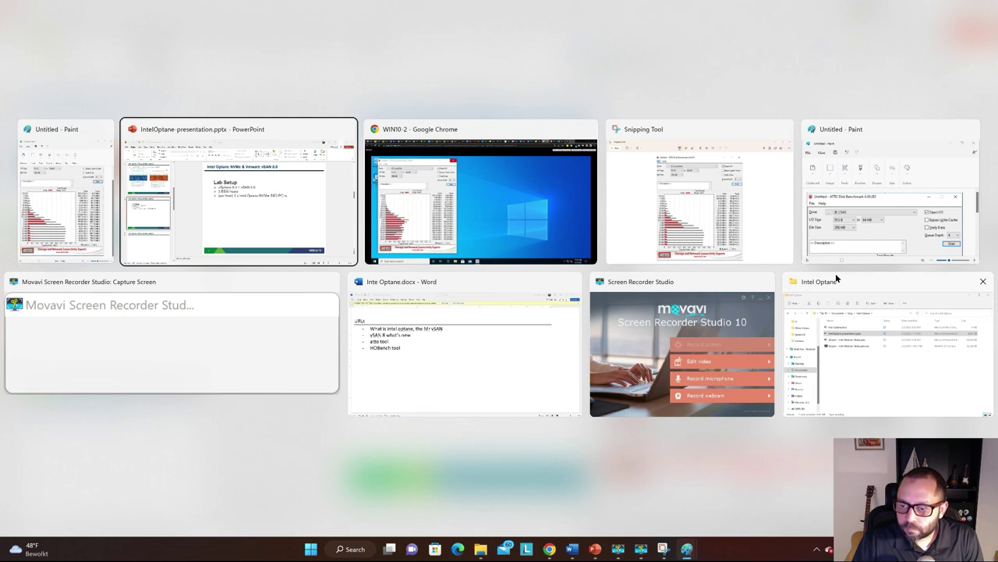
pyautogui.click(861, 216)
pyautogui.moveTo(719, 161); pyautogui.dragTo(487, 71)
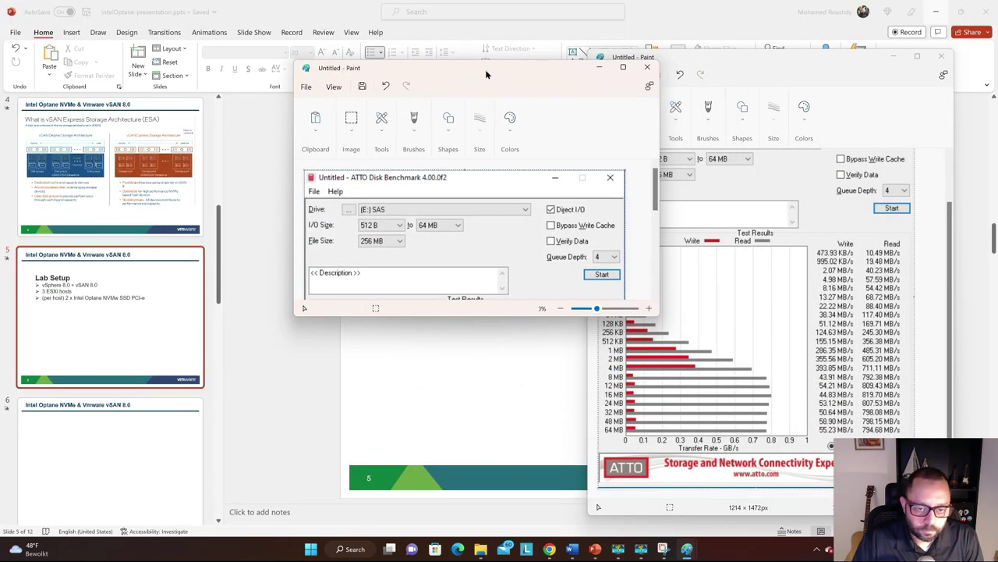
pyautogui.doubleClick(486, 69)
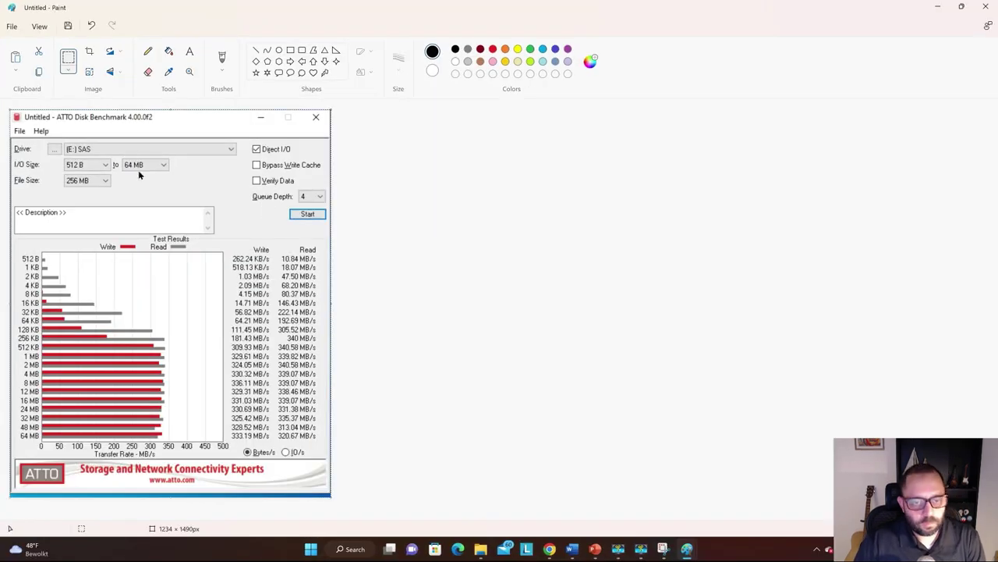
# In the save dialog, create a new 'ATTO test' folder on the Desktop and open it
pyautogui.hotkey('ctrl', 's')
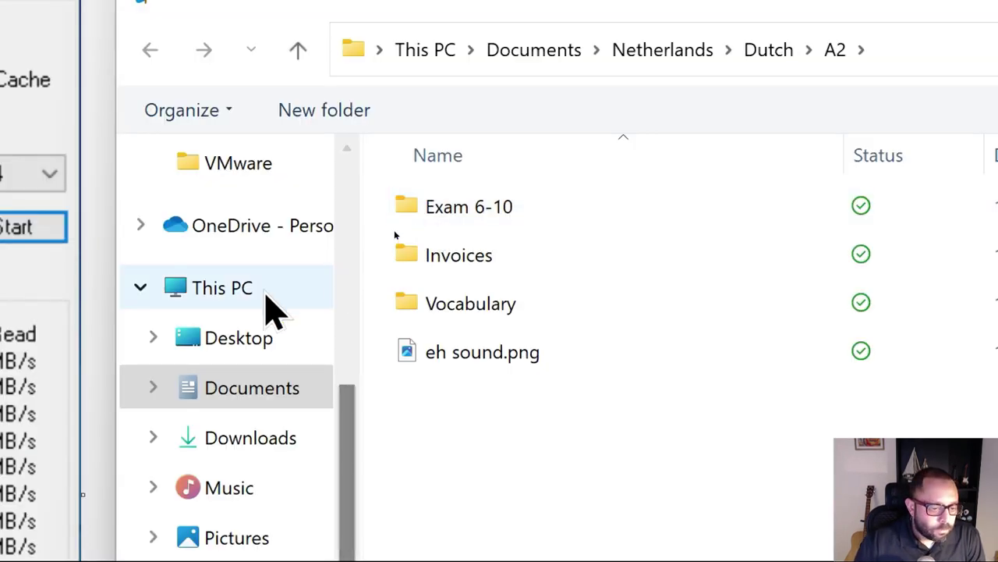
pyautogui.scroll(1, 288, 327)
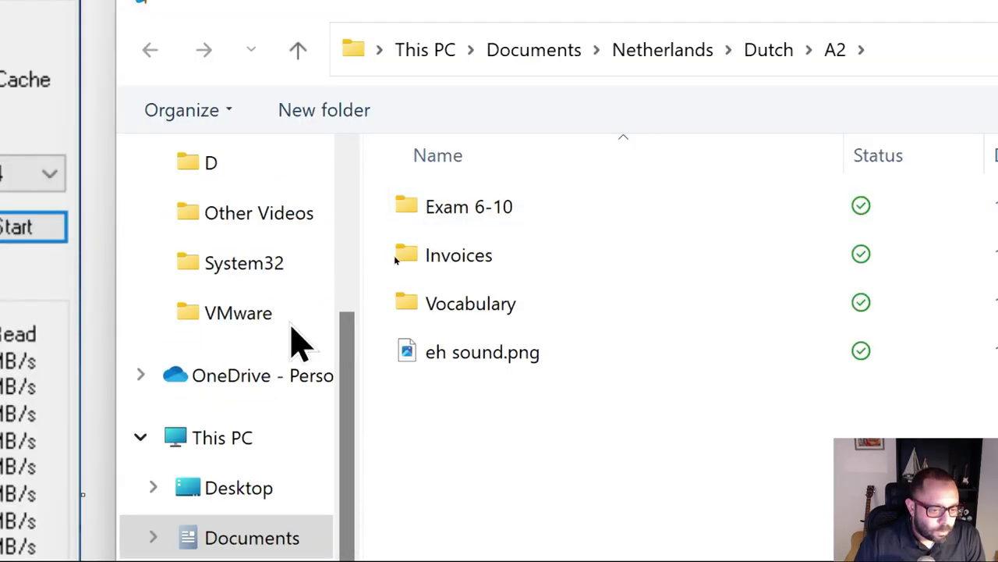
pyautogui.click(253, 493)
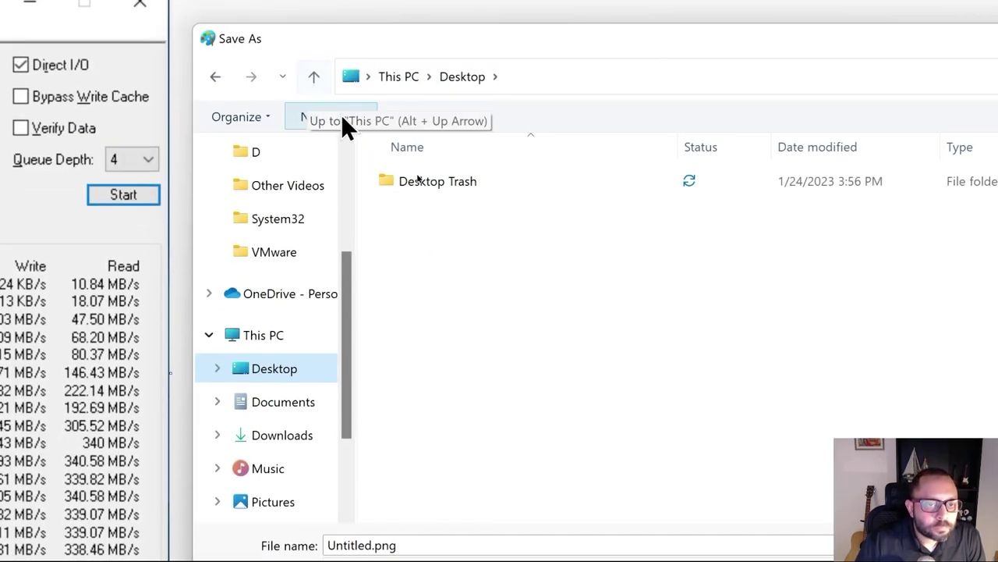
pyautogui.click(342, 115)
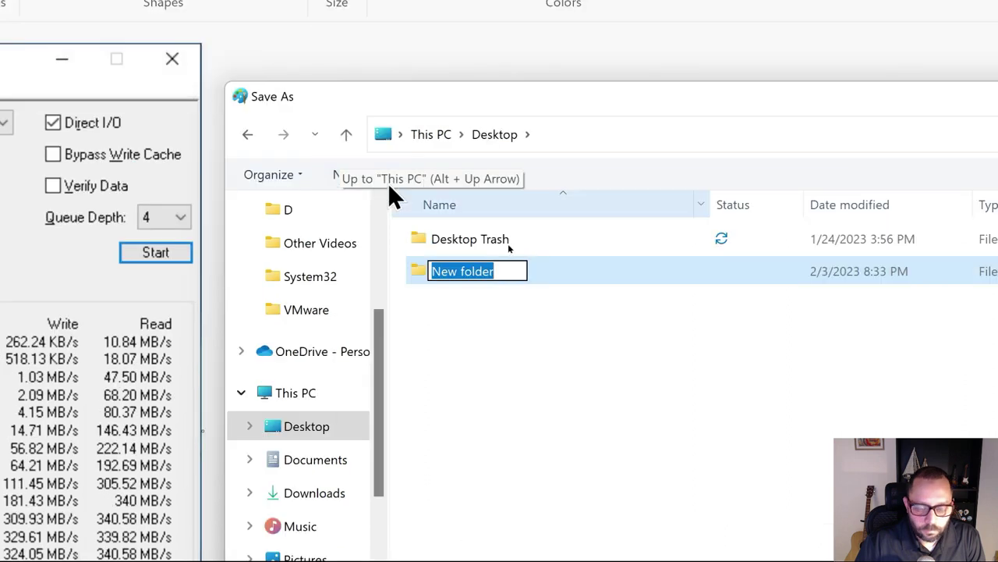
pyautogui.write('ATTO test')
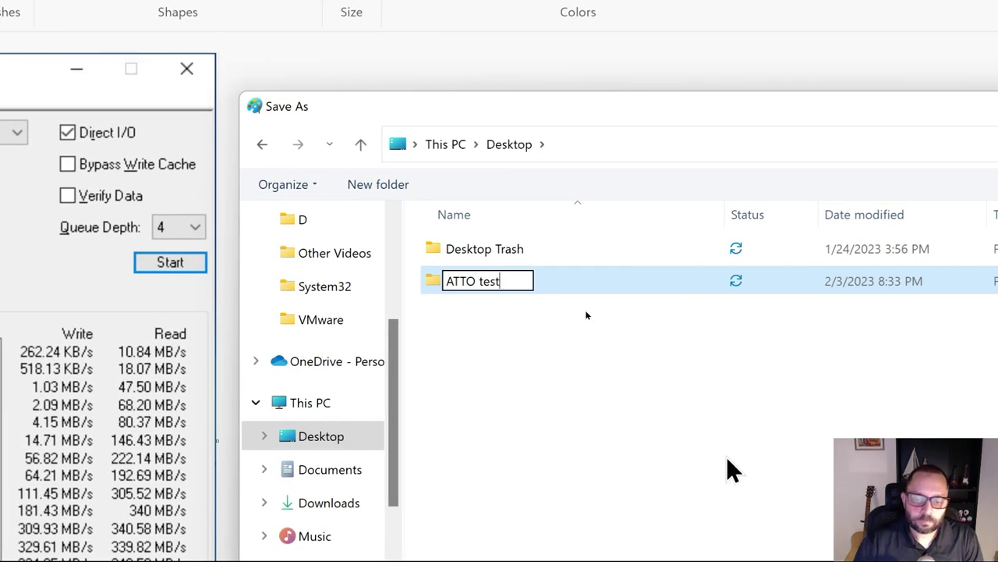
pyautogui.doubleClick(559, 286)
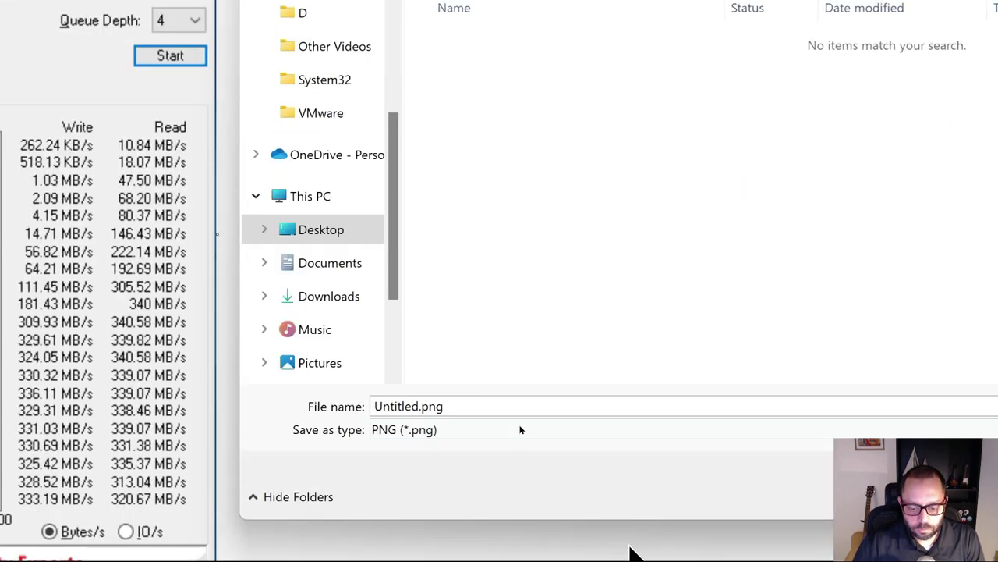
# Save the E: SAS capture as SAS.png, then maximise the C: Local Disk capture window
pyautogui.click(568, 553)
pyautogui.write('SAS')
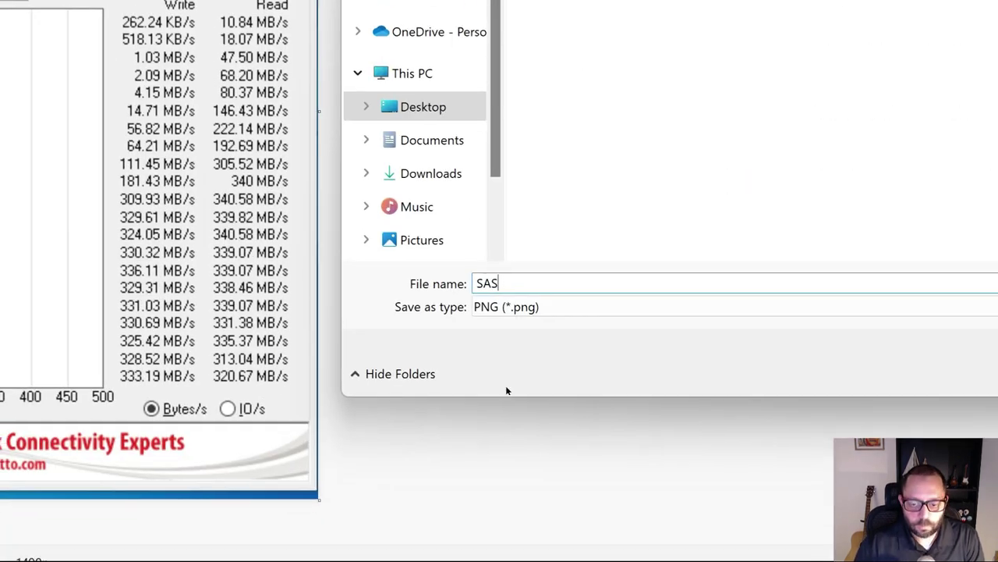
pyautogui.press('Return')
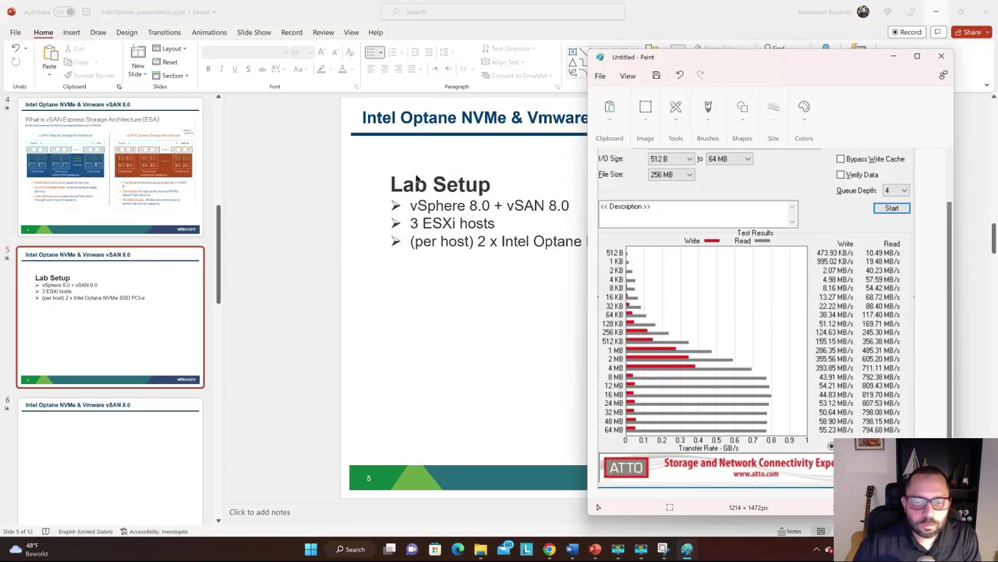
pyautogui.hotkey('alt', 'Tab')
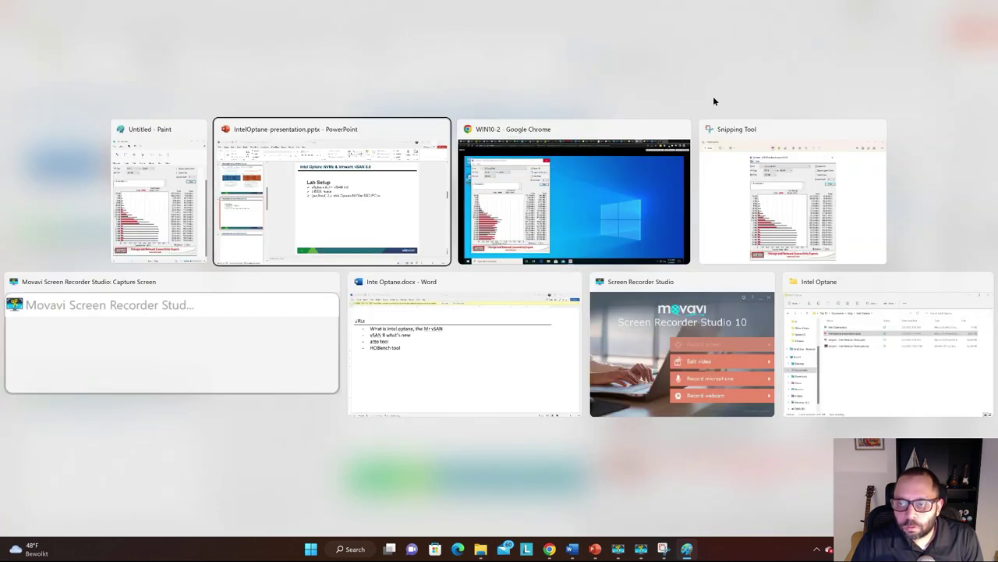
pyautogui.doubleClick(779, 62)
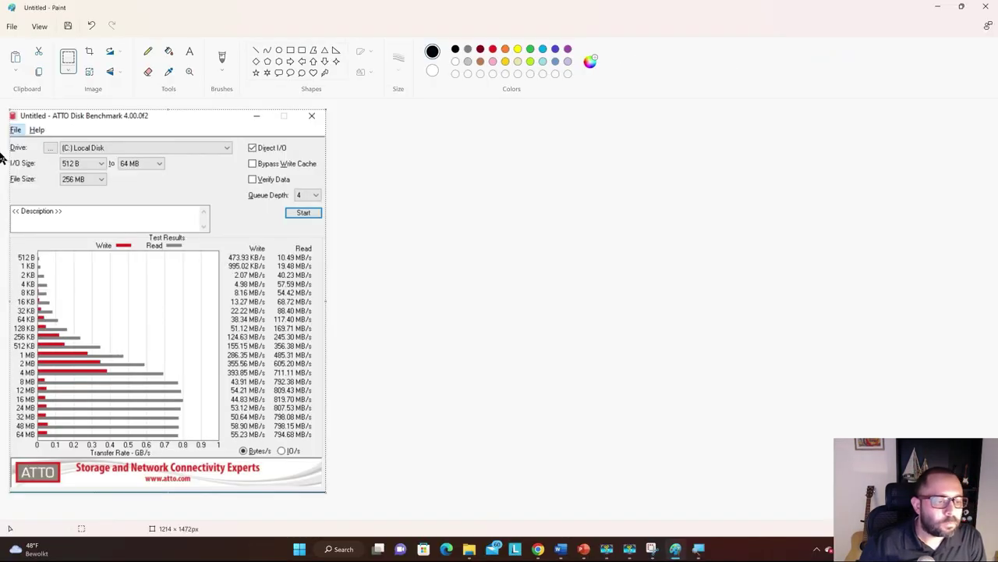
# Save the Local Disk capture as NAND-SSD.png next to SAS.png, then bring up Task View
pyautogui.hotkey('ctrl', 's')
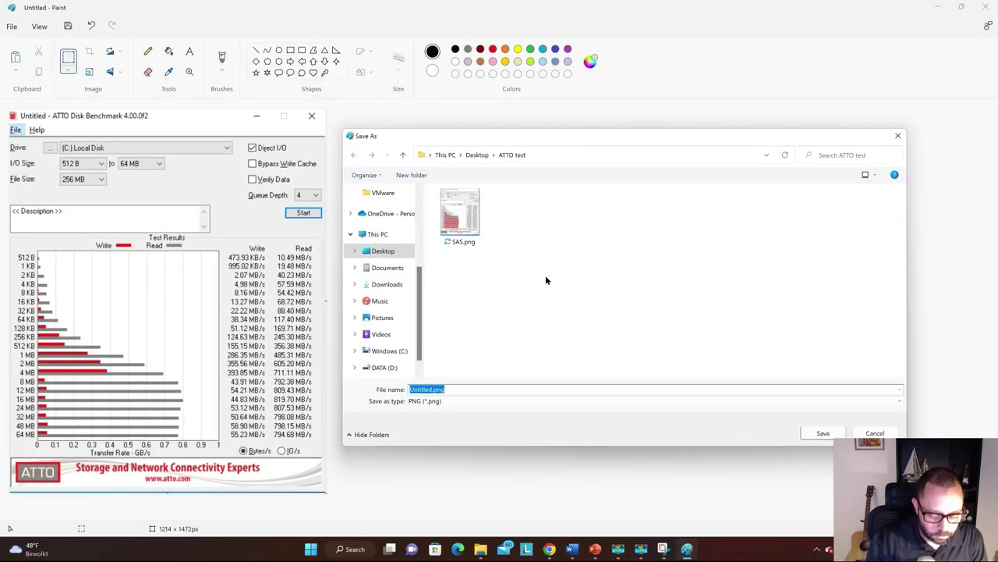
pyautogui.write('NAND-SSD')
pyautogui.press('Return')
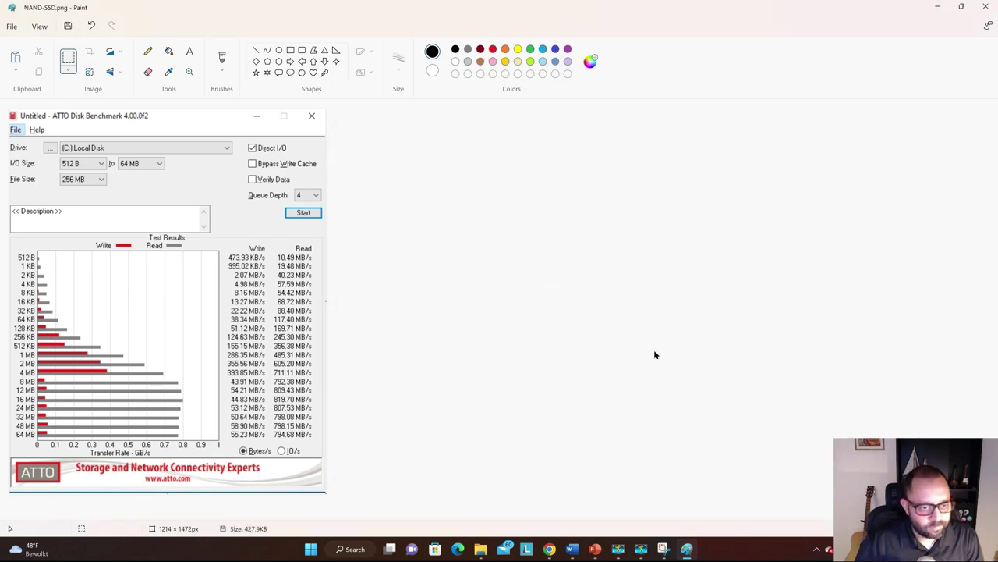
pyautogui.hotkey('alt', 'Tab')
pyautogui.press('super+Tab')
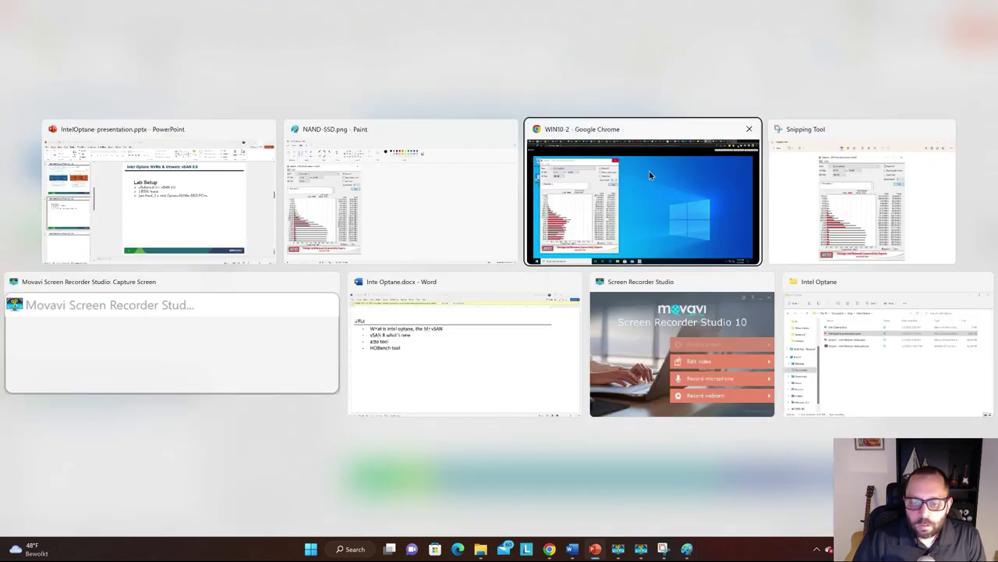
# Snip the WIN10-2 ATTO benchmark window in the Chrome VM console with Snipping Tool
pyautogui.click(649, 170)
pyautogui.press('super+Tab')
pyautogui.press('Escape')
pyautogui.press('super')
pyautogui.write('snipp')
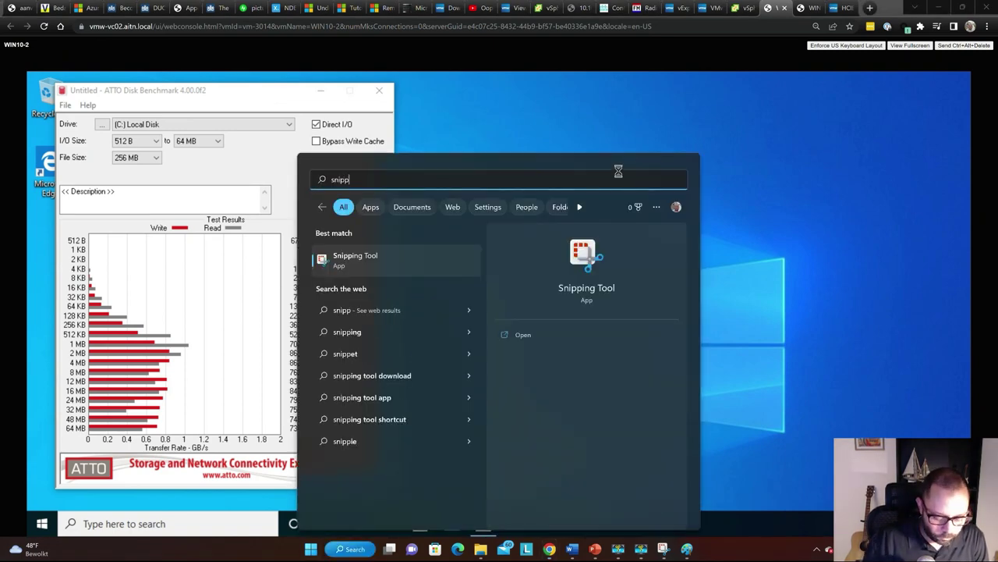
pyautogui.press('Return')
pyautogui.hotkey('ctrl', 'n')
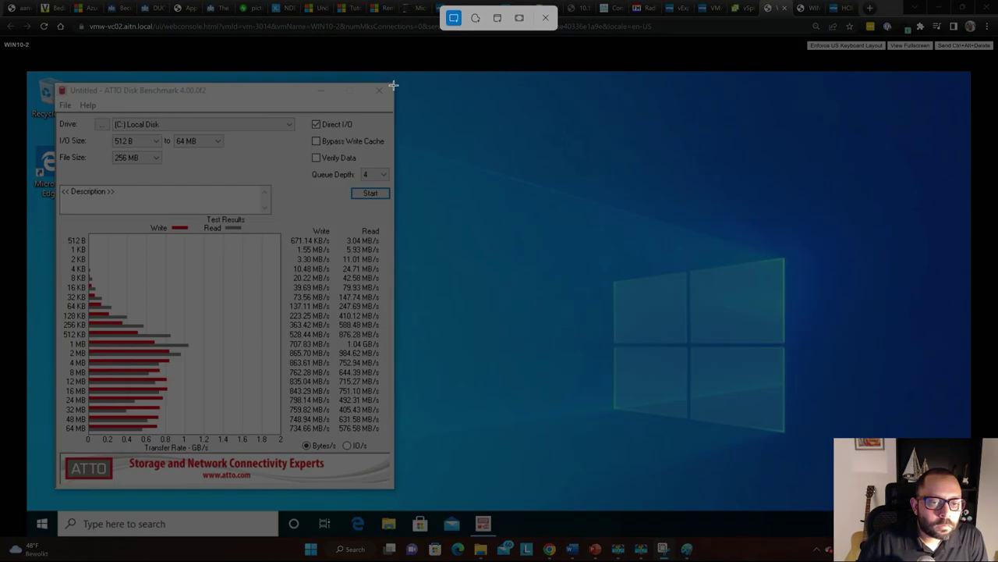
pyautogui.moveTo(394, 83); pyautogui.dragTo(56, 490)
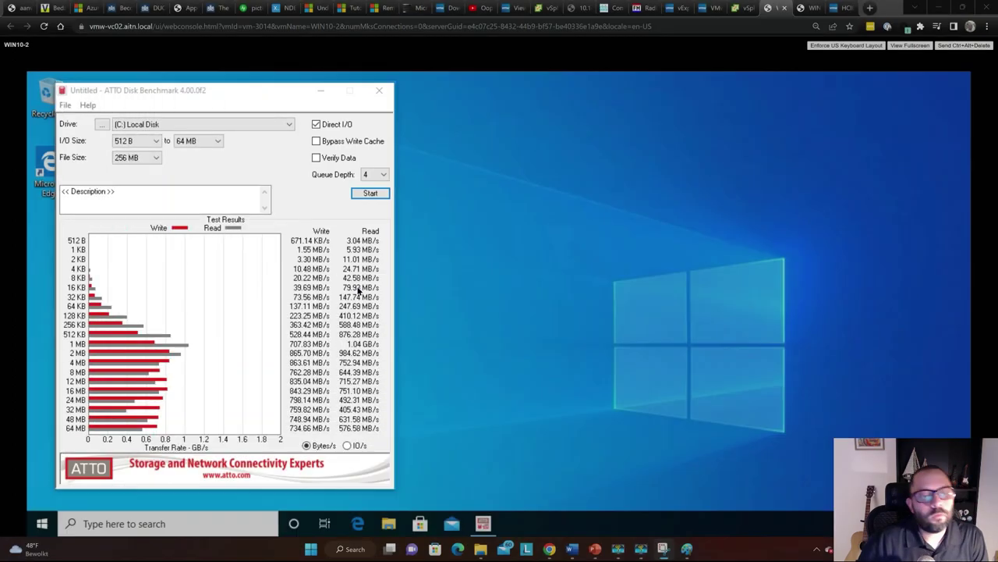
# Paste the snip into a new Paint image and save it in ATTO test under the name IntelOptane
pyautogui.press('super')
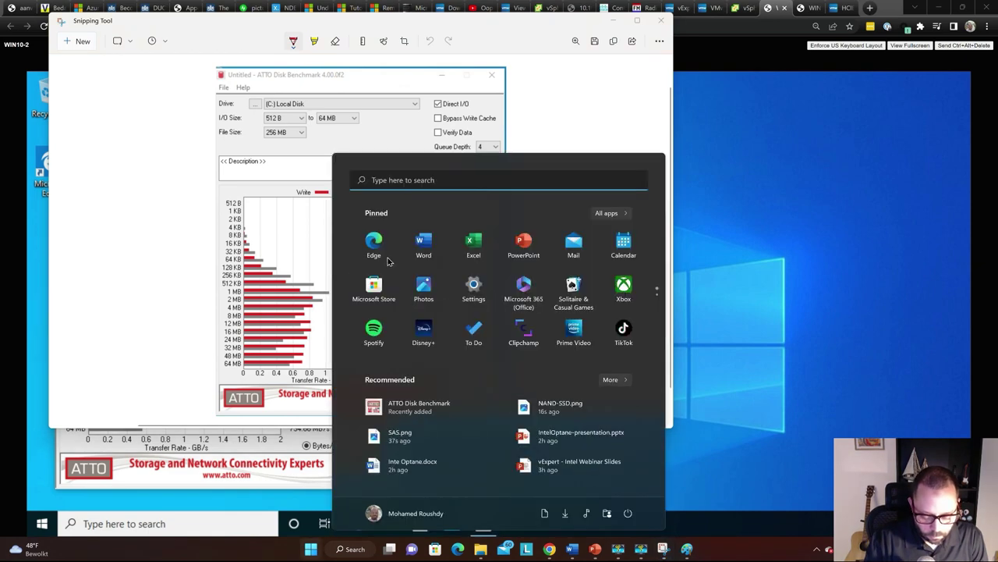
pyautogui.write('paint')
pyautogui.click(386, 256)
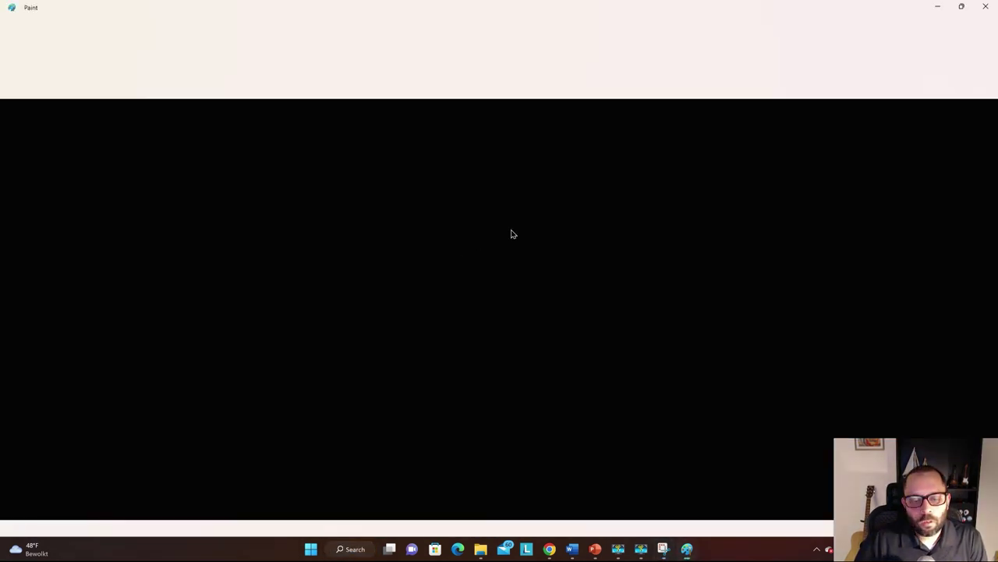
pyautogui.hotkey('ctrl', 'v')
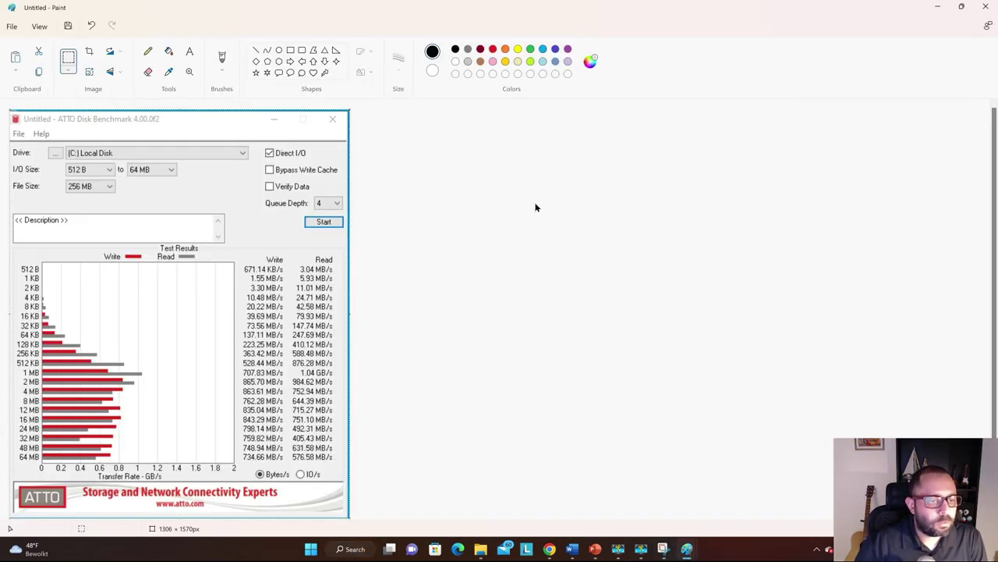
pyautogui.hotkey('ctrl', 's')
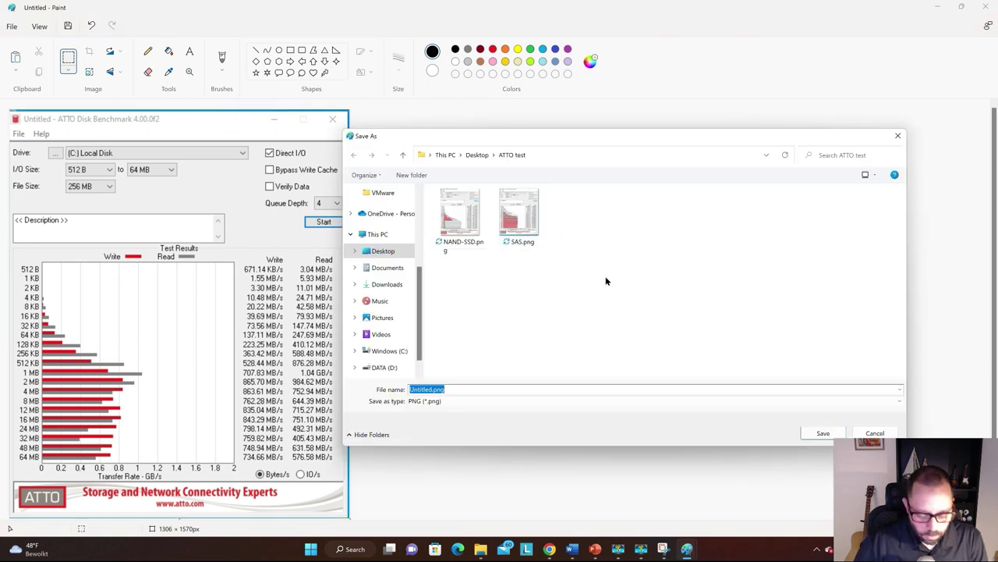
pyautogui.write('Int')
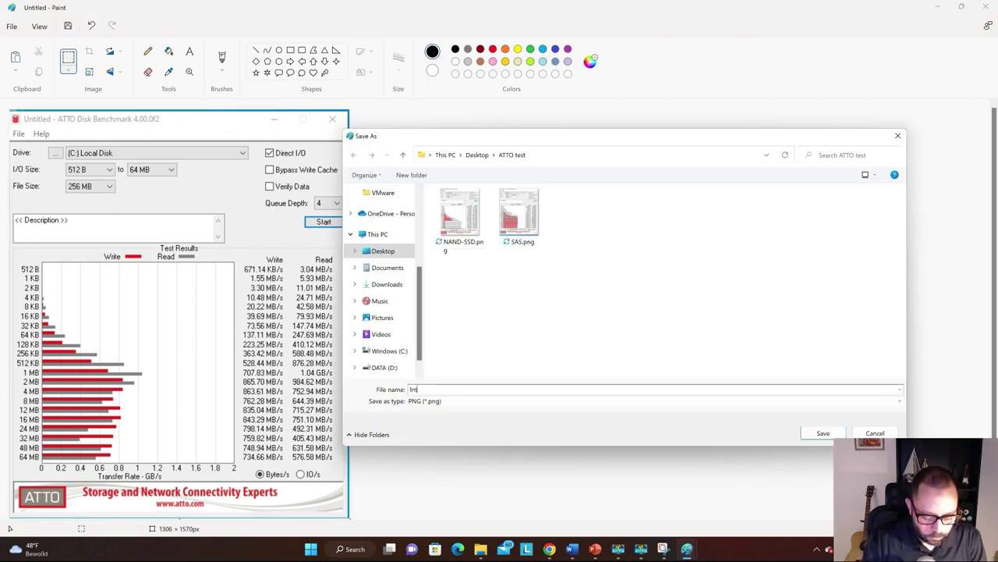
pyautogui.write('elOptaneNVMe')
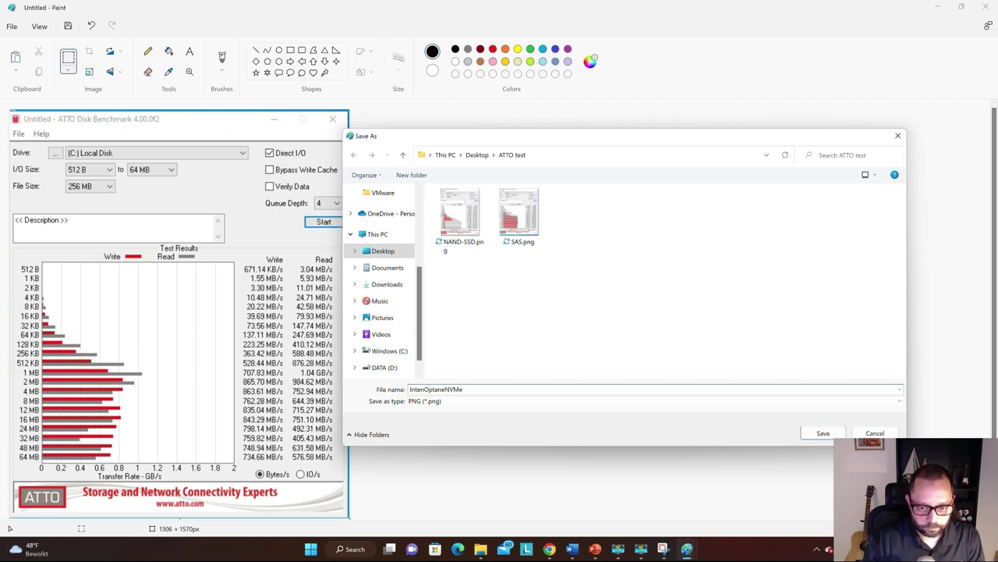
pyautogui.press('Return')
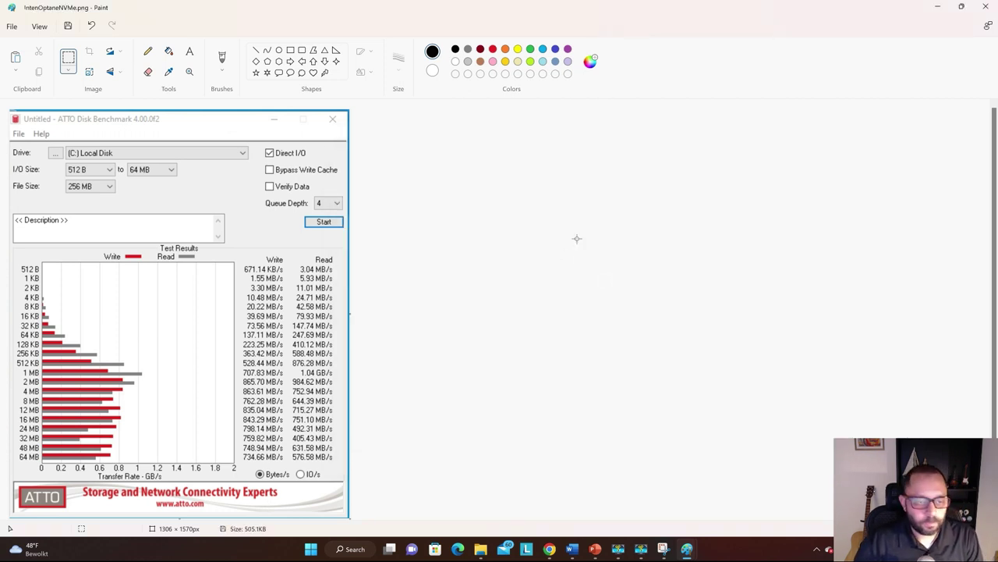
pyautogui.hotkey('alt', 'Tab')
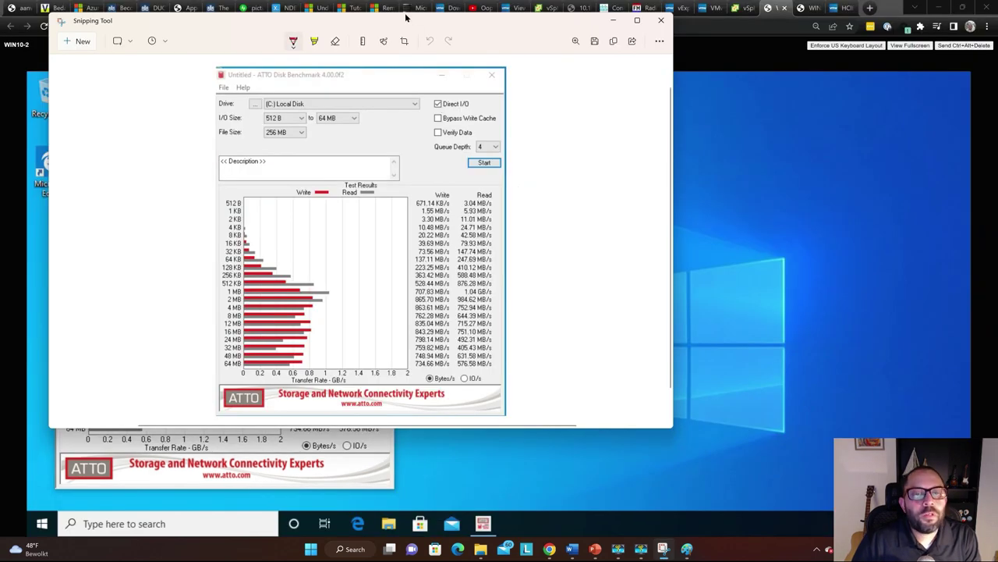
# Move the Snipping Tool capture aside, close it, and shift the ATTO results window right
pyautogui.moveTo(416, 27); pyautogui.dragTo(640, 60)
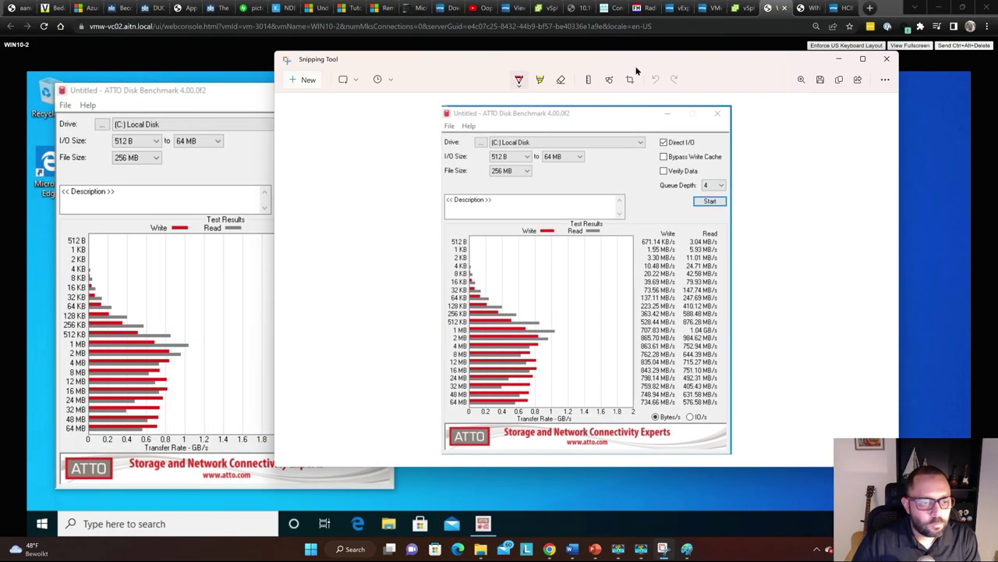
pyautogui.hotkey('alt', 'Tab')
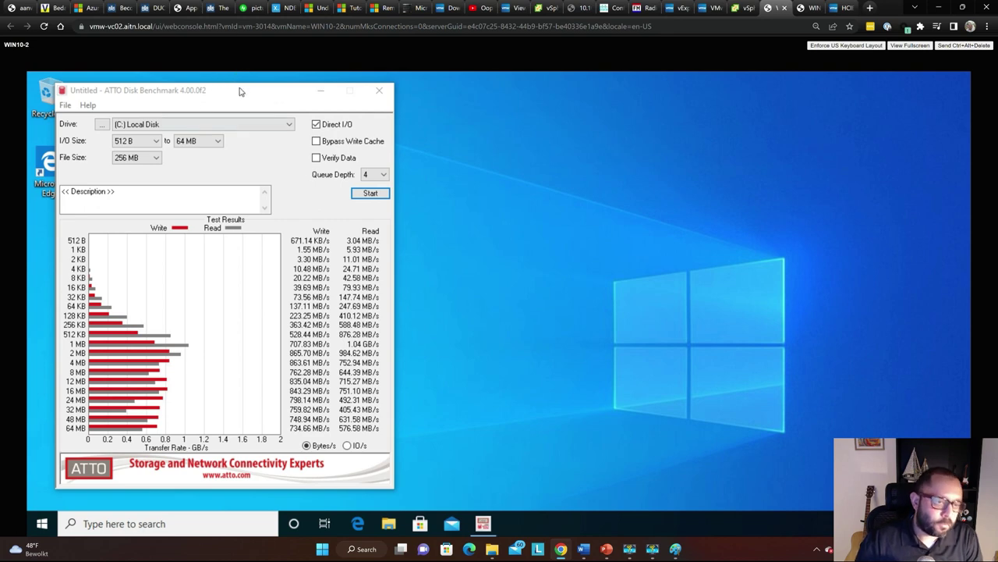
pyautogui.moveTo(240, 92); pyautogui.dragTo(749, 99)
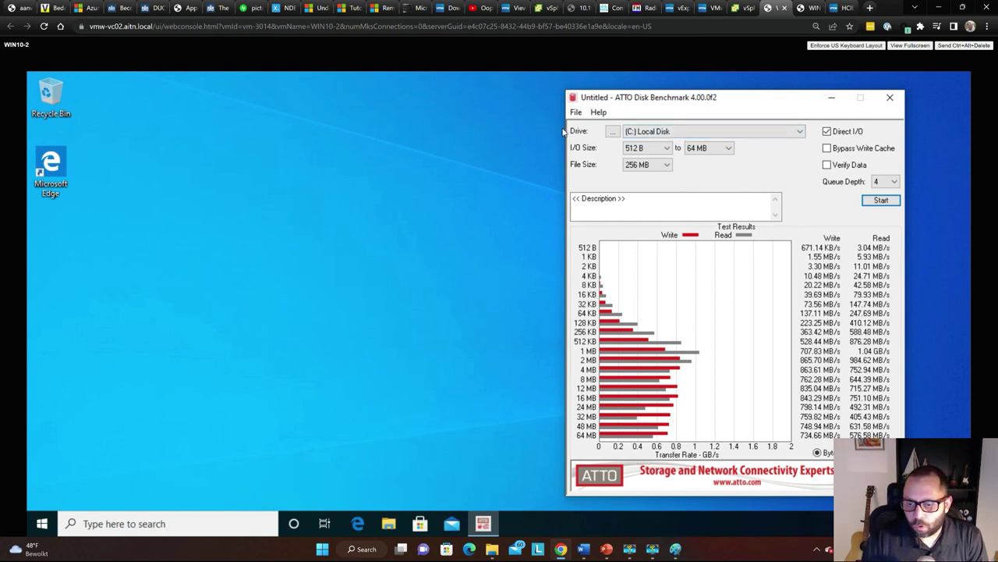
pyautogui.hotkey('ctrl', 't')
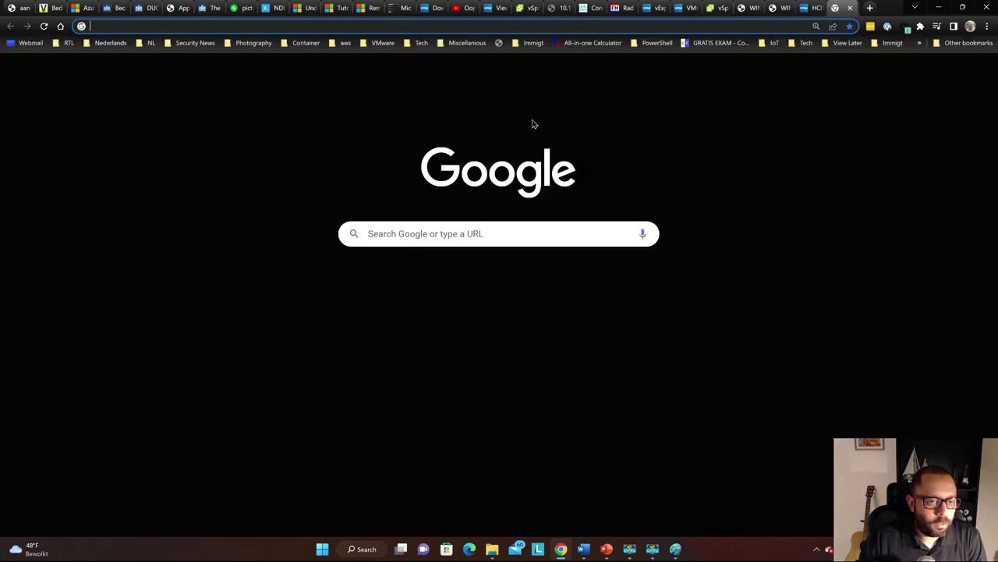
pyautogui.write('https:')
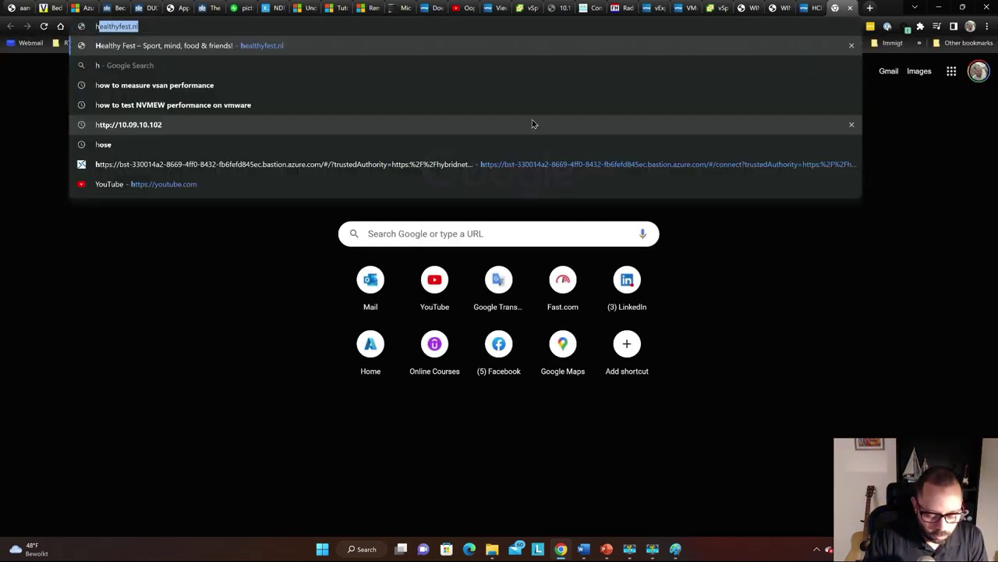
pyautogui.press('BackSpace')
pyautogui.press('BackSpace')
pyautogui.press('BackSpace')
pyautogui.press('BackSpace')
pyautogui.press('BackSpace')
pyautogui.press('BackSpace')
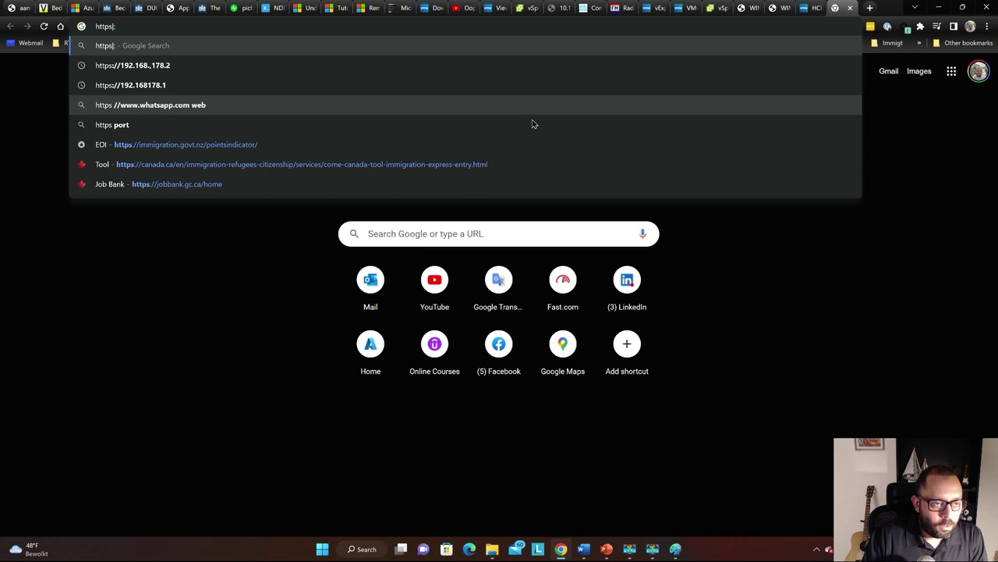
pyautogui.write('https://')
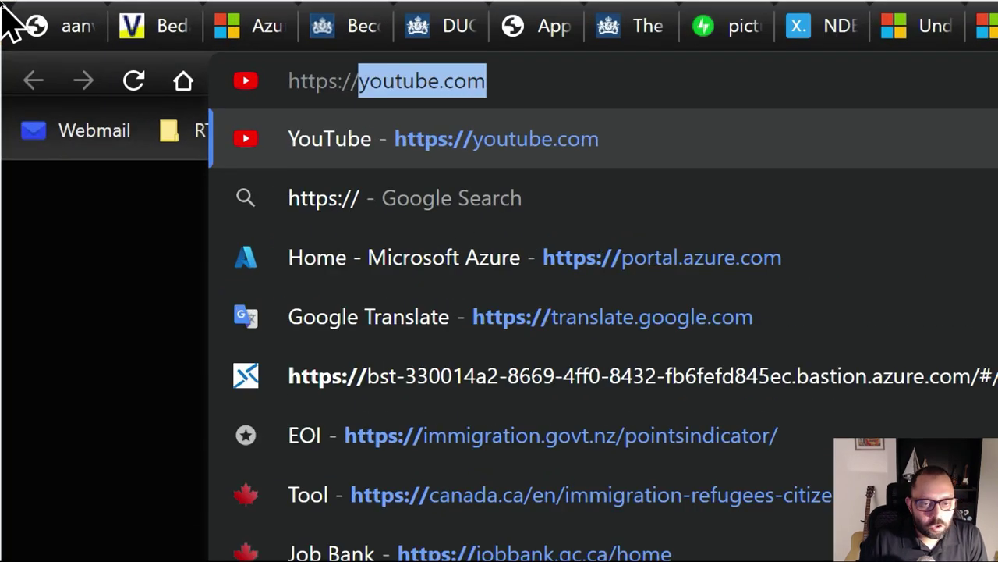
pyautogui.write('1')
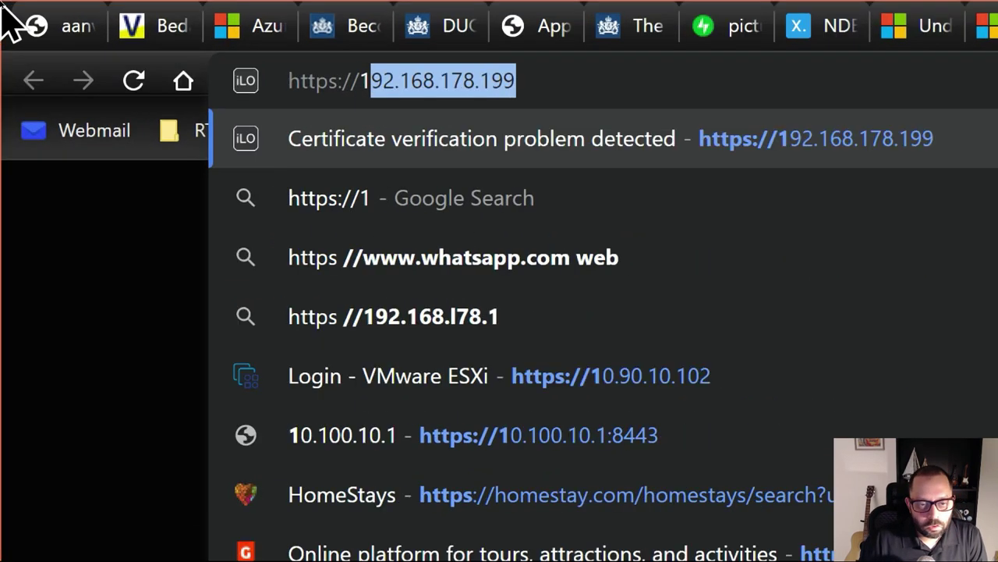
pyautogui.write('0.1')
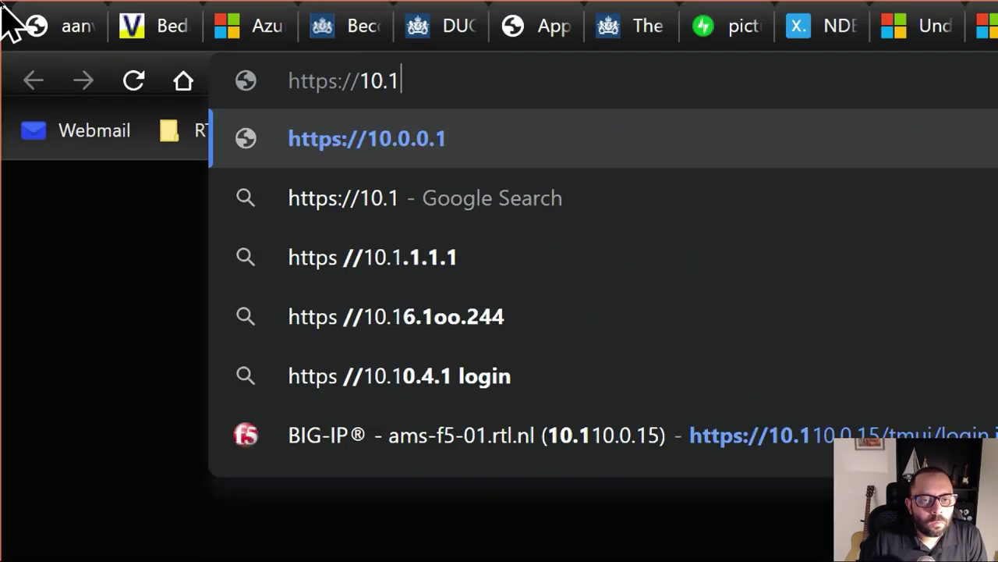
pyautogui.write('00.10.1')
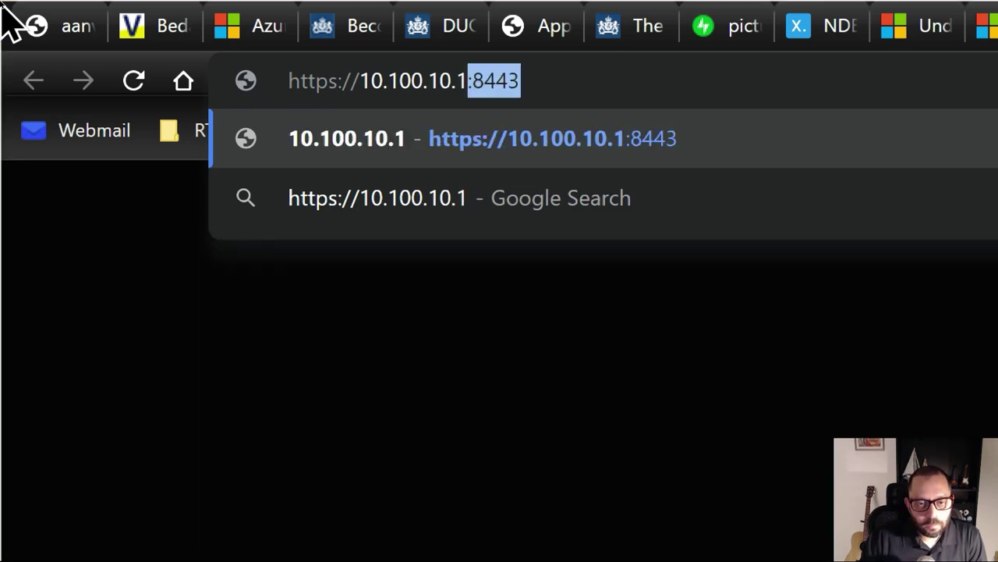
pyautogui.press('Return')
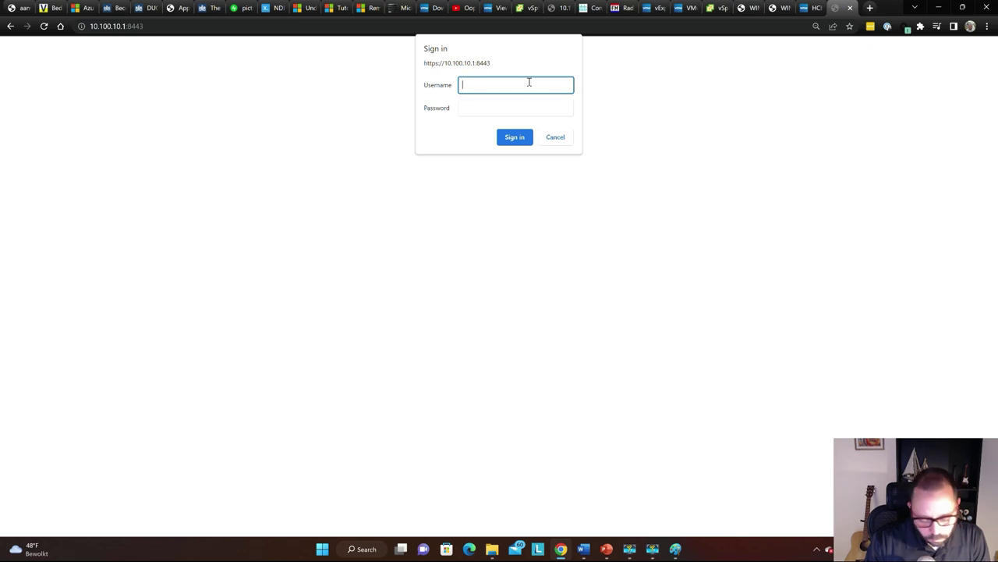
# Sign in to HCIBench as root with the account password, then switch to the VMware Flings HCIBench page
pyautogui.write('root')
pyautogui.press('Tab')
pyautogui.write('••')
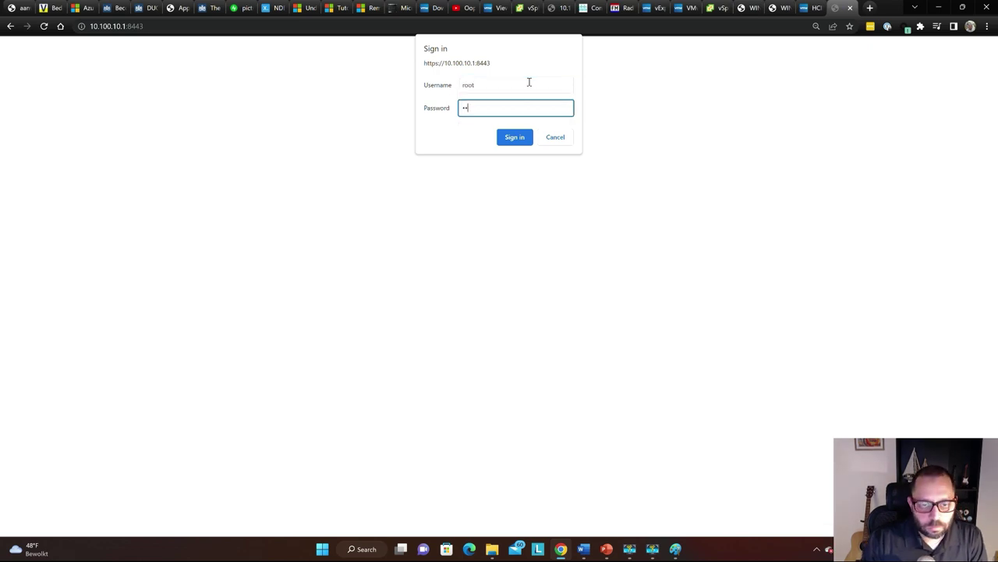
pyautogui.write('•••••')
pyautogui.press('Return')
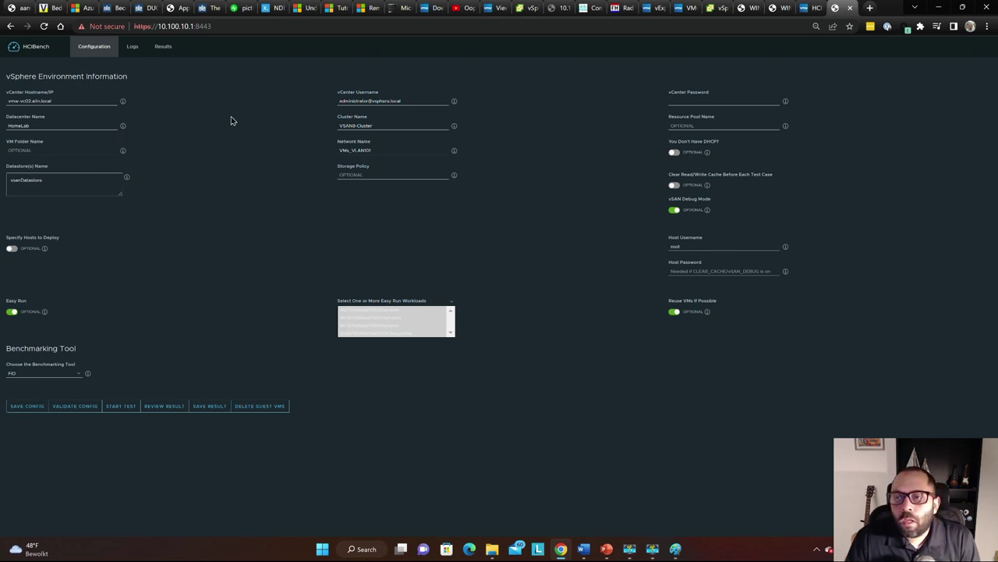
pyautogui.hotkey('ctrl', 'shift', 'Tab')
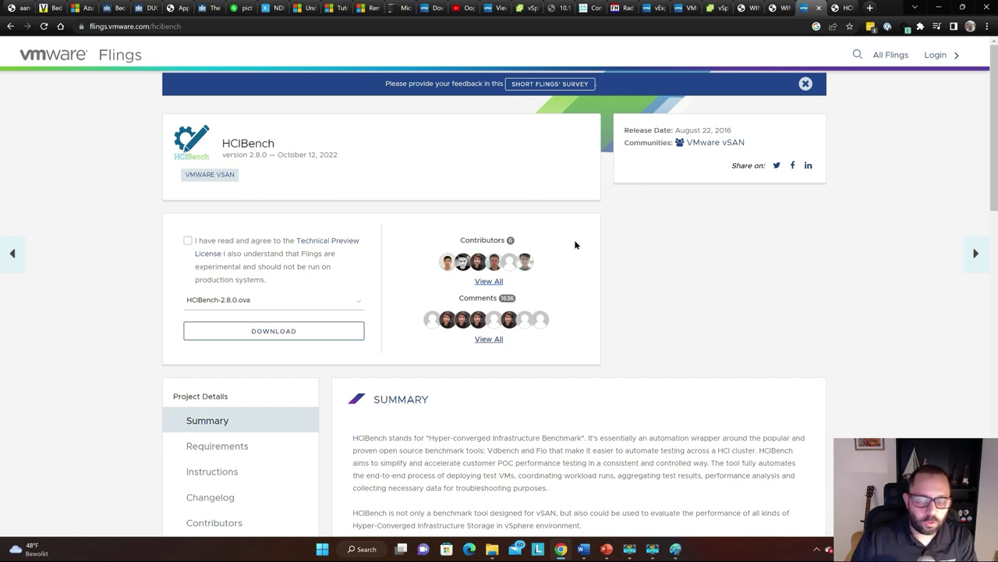
# Cycle the browser tabs back to the HCIBench Configuration page
pyautogui.hotkey('ctrl', 'shift', 'Tab')
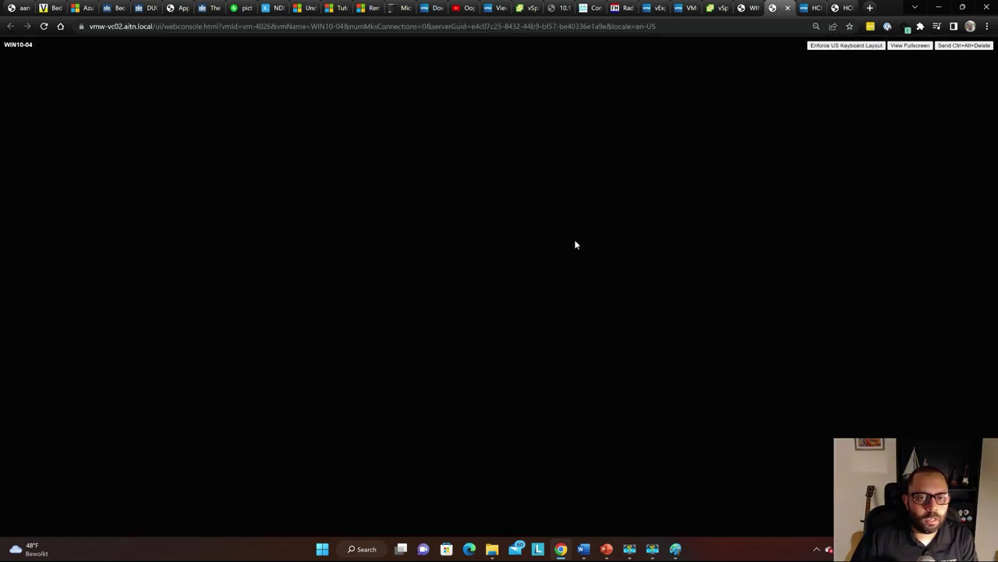
pyautogui.hotkey('ctrl', 'Tab')
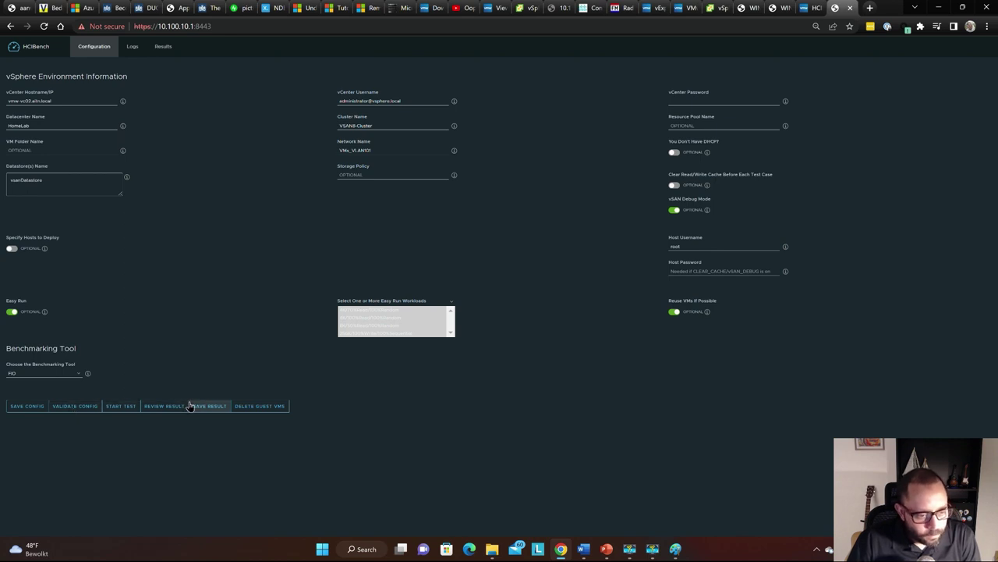
# Start Validate Config in HCIBench, then close WIN10-04's All Hard Disks dialog in vSphere Client
pyautogui.click(80, 407)
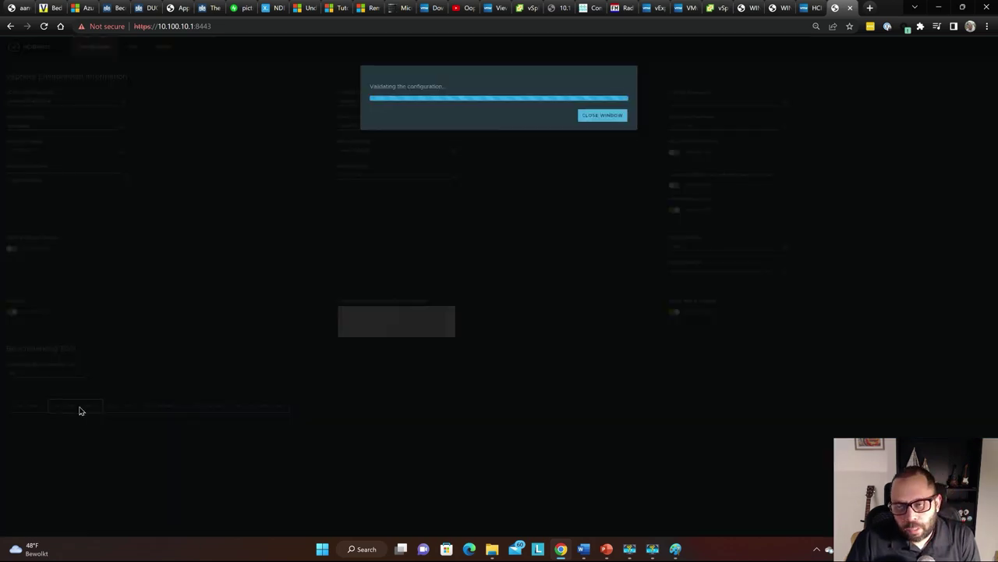
pyautogui.hotkey('ctrl', 'shift', 'Tab')
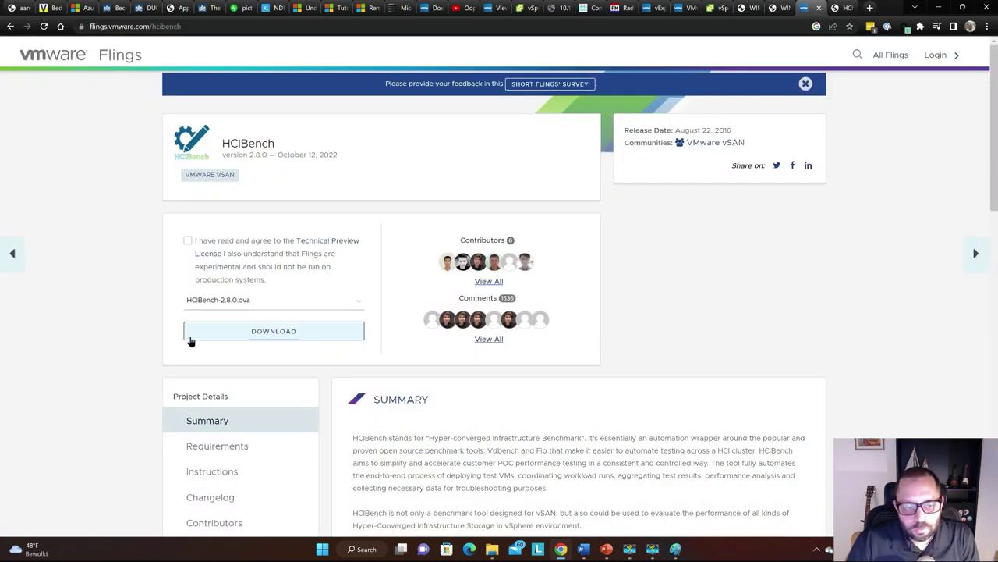
pyautogui.hotkey('ctrl', 'shift', 'Tab')
pyautogui.hotkey('ctrl', 'Tab')
pyautogui.hotkey('ctrl', 'shift', 'Tab')
pyautogui.hotkey('ctrl', 'Tab')
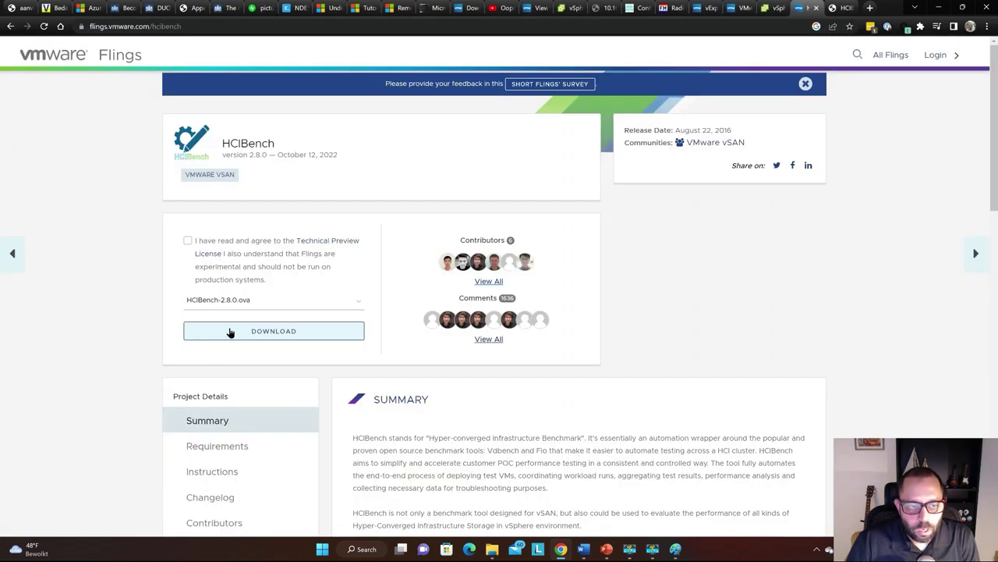
pyautogui.hotkey('ctrl', 'shift', 'Tab')
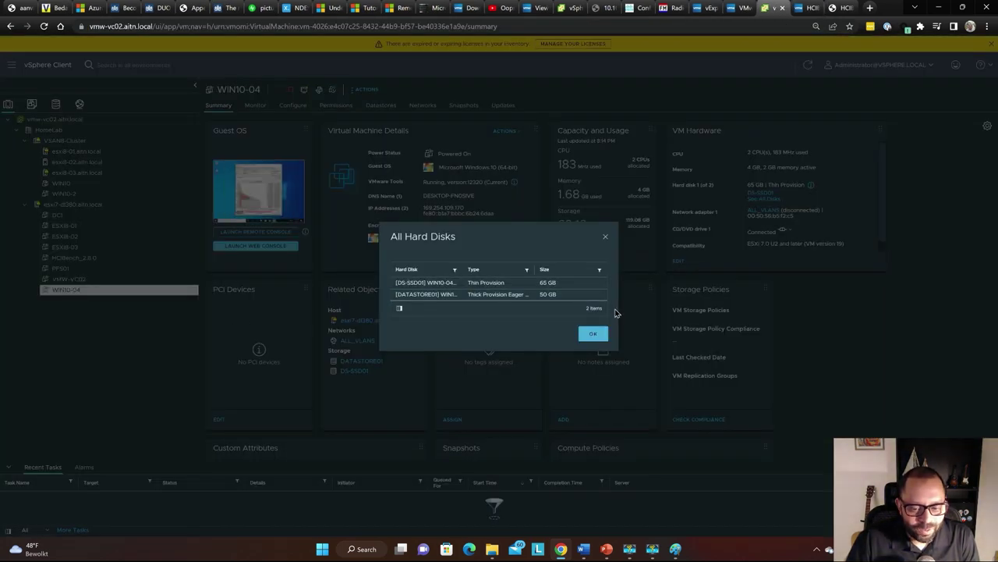
pyautogui.click(592, 333)
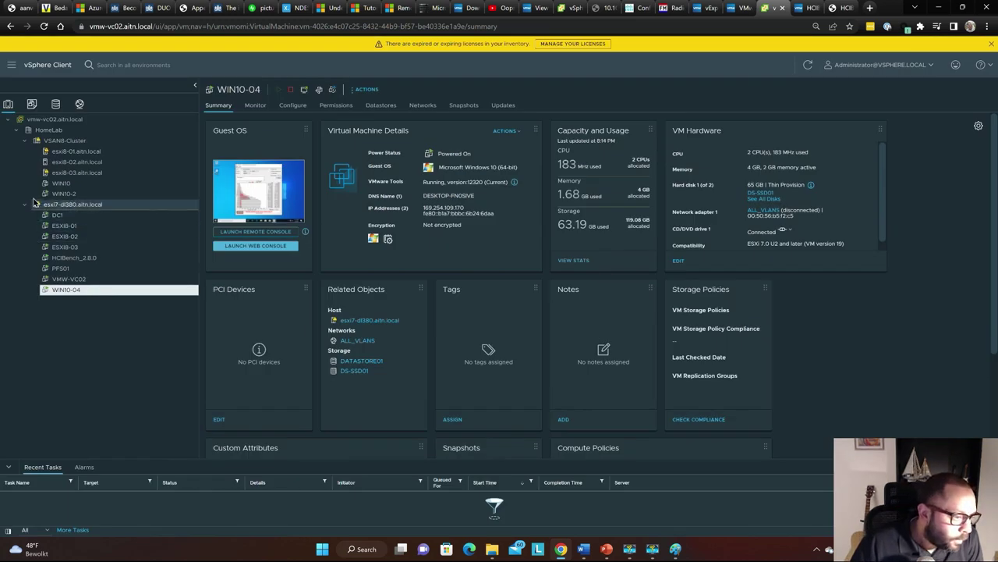
# List VSAN8-Cluster's virtual machines, showing the three powered-on hci-tvm-esxi8 test VMs
pyautogui.doubleClick(31, 205)
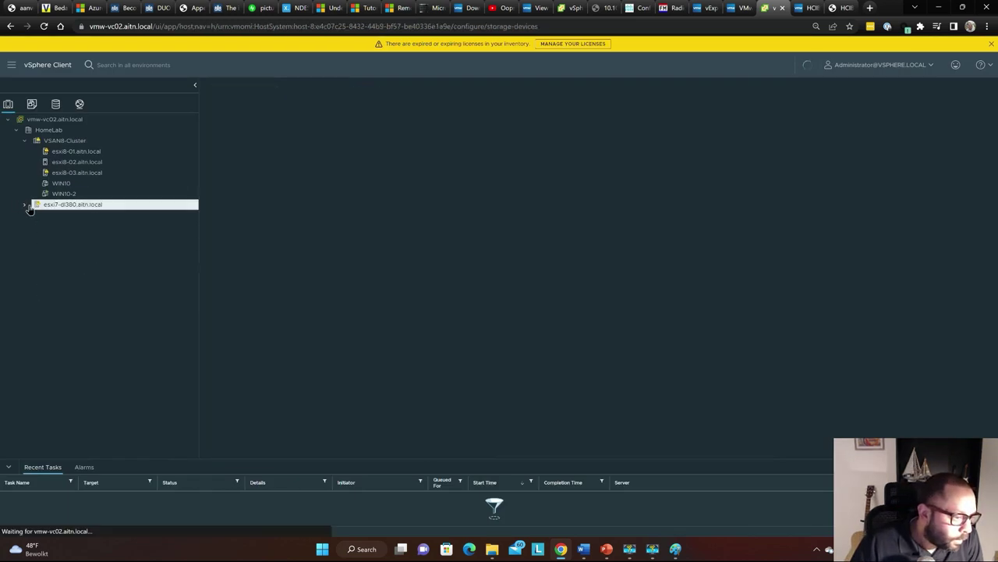
pyautogui.click(87, 141)
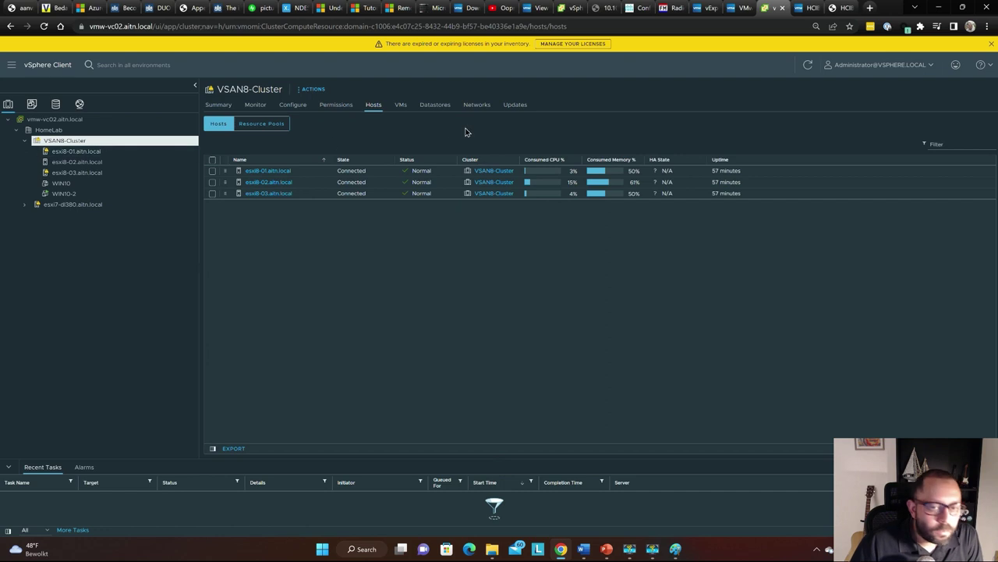
pyautogui.click(401, 106)
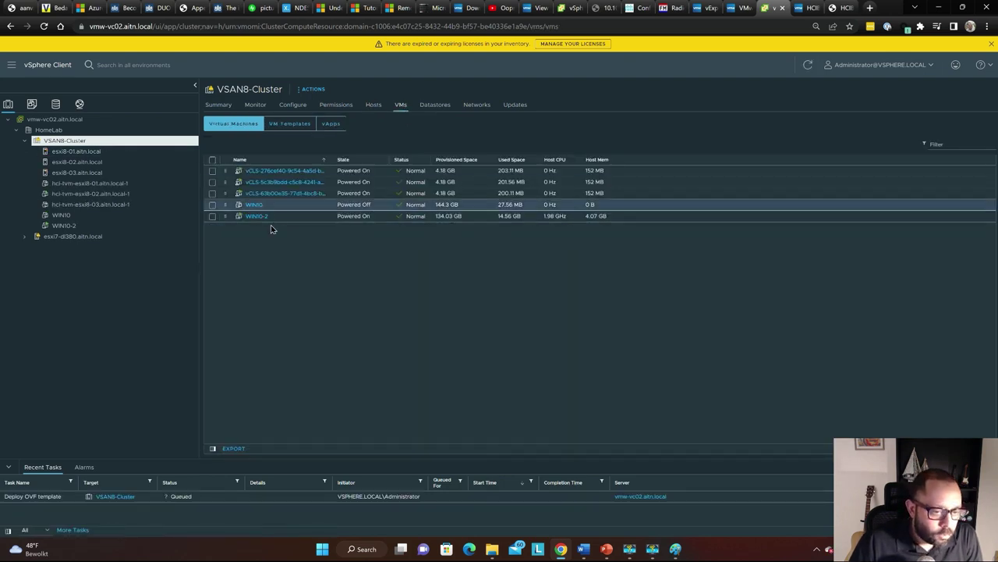
pyautogui.hotkey('ctrl', 'Tab')
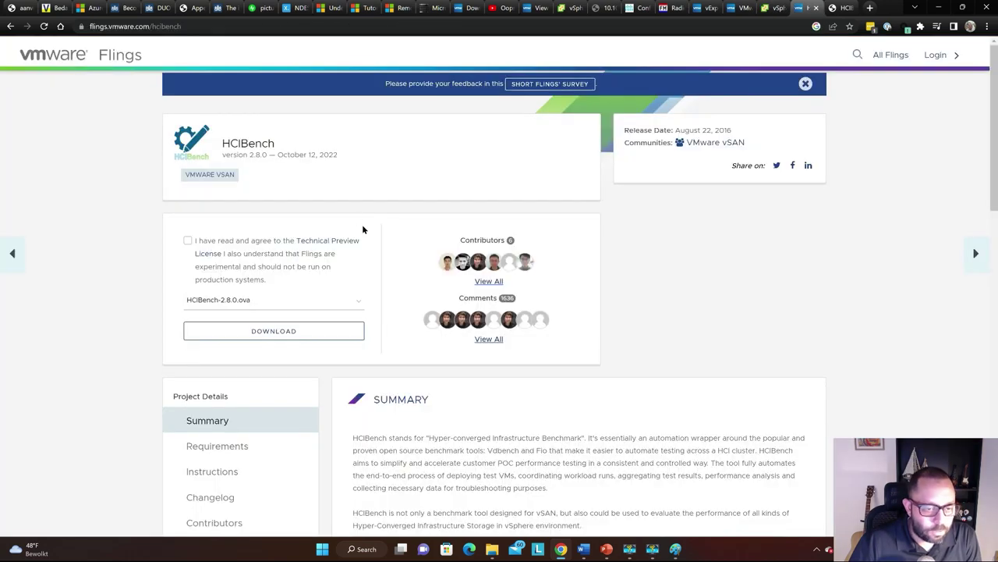
pyautogui.hotkey('ctrl', 'shift', 'Tab')
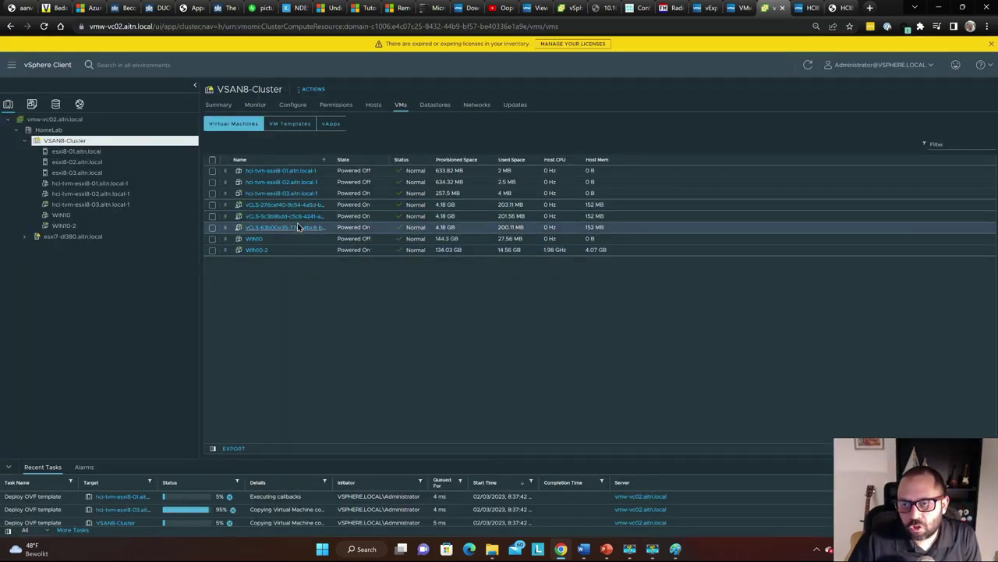
pyautogui.hotkey('ctrl', 'Tab')
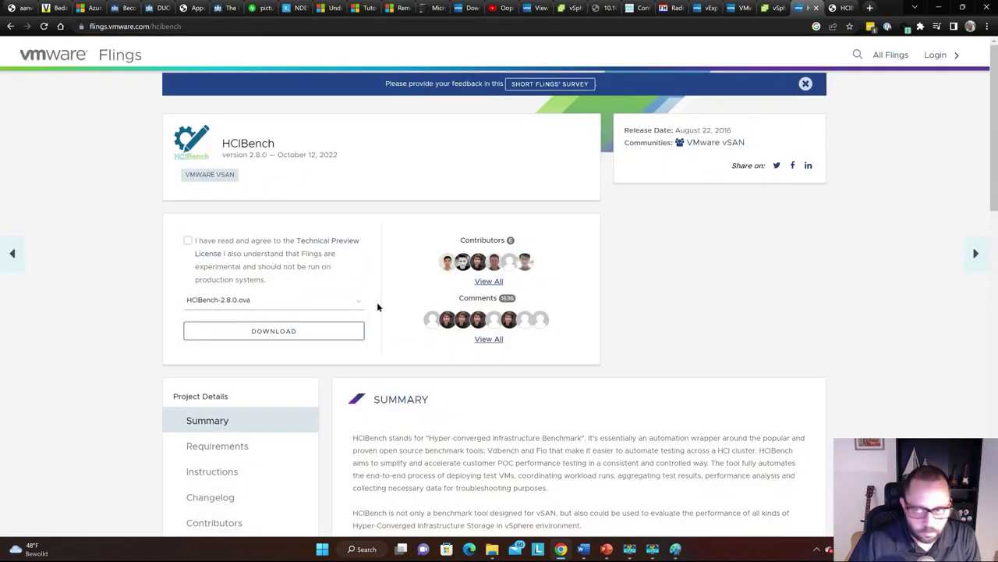
pyautogui.hotkey('ctrl', 'Tab')
pyautogui.hotkey('ctrl', 'shift', 'Tab')
pyautogui.hotkey('ctrl', 'shift', 'Tab')
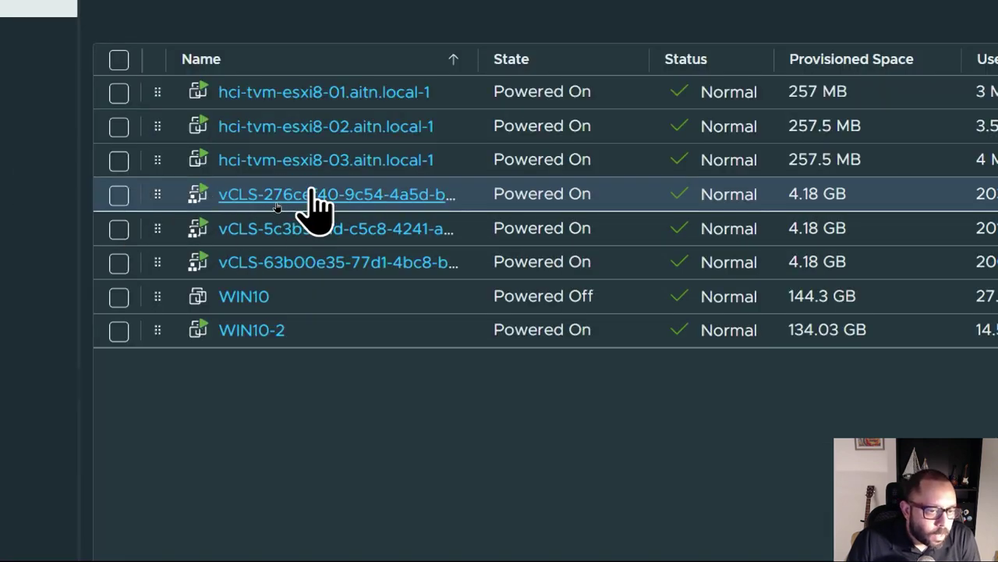
# Open hci-tvm-esxi8-01's summary and refresh it until its IP address appears
pyautogui.click(309, 105)
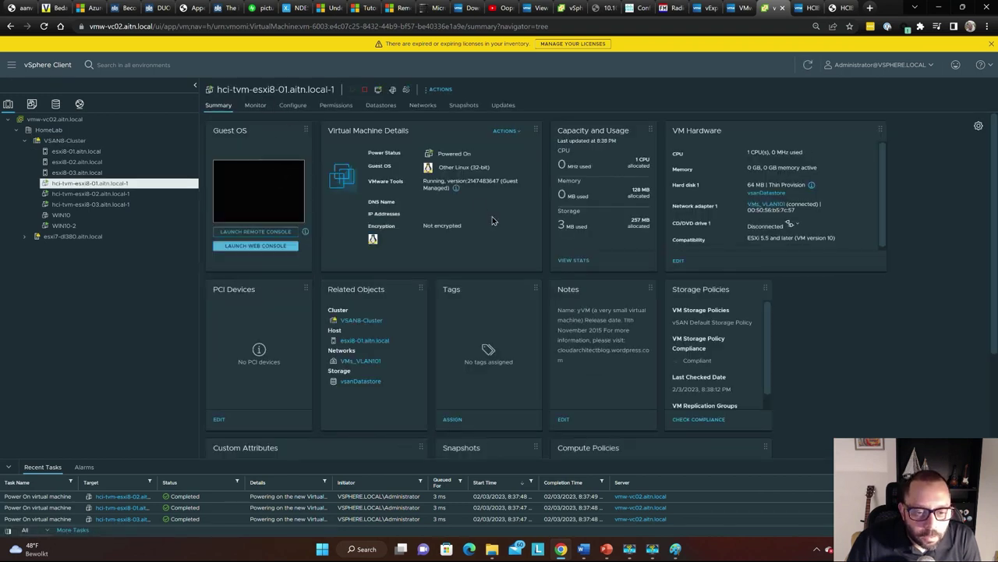
pyautogui.click(807, 68)
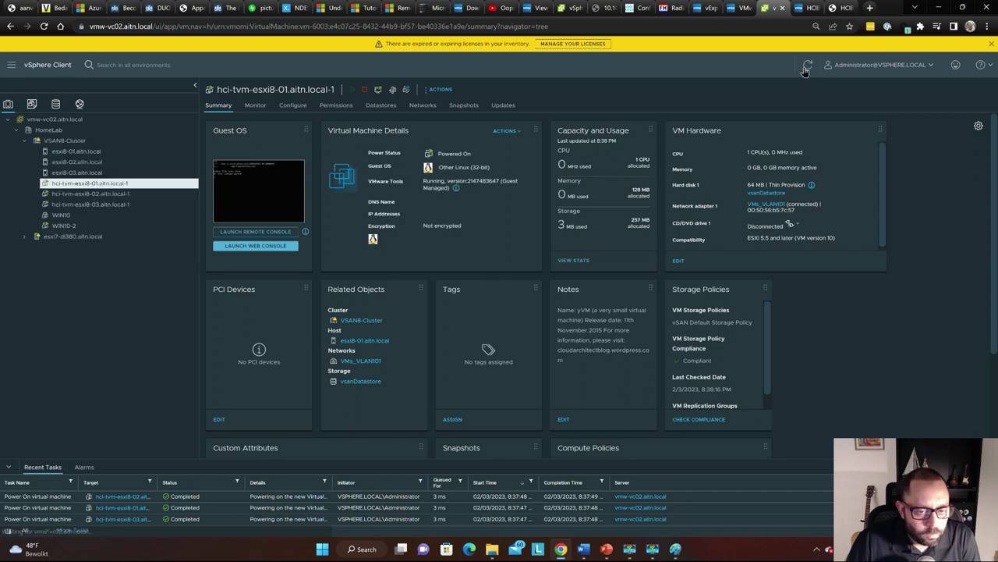
pyautogui.click(807, 67)
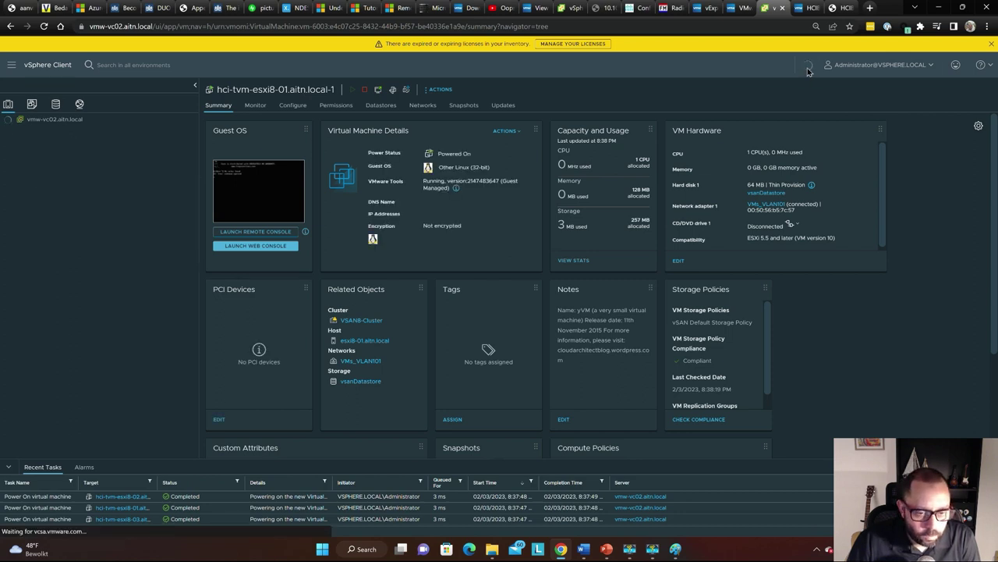
pyautogui.click(808, 69)
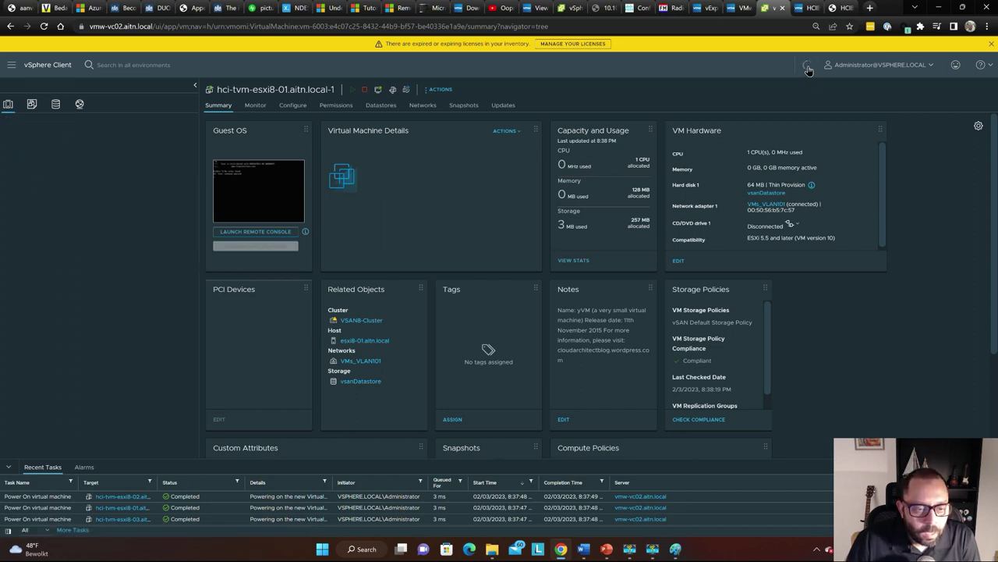
pyautogui.click(808, 70)
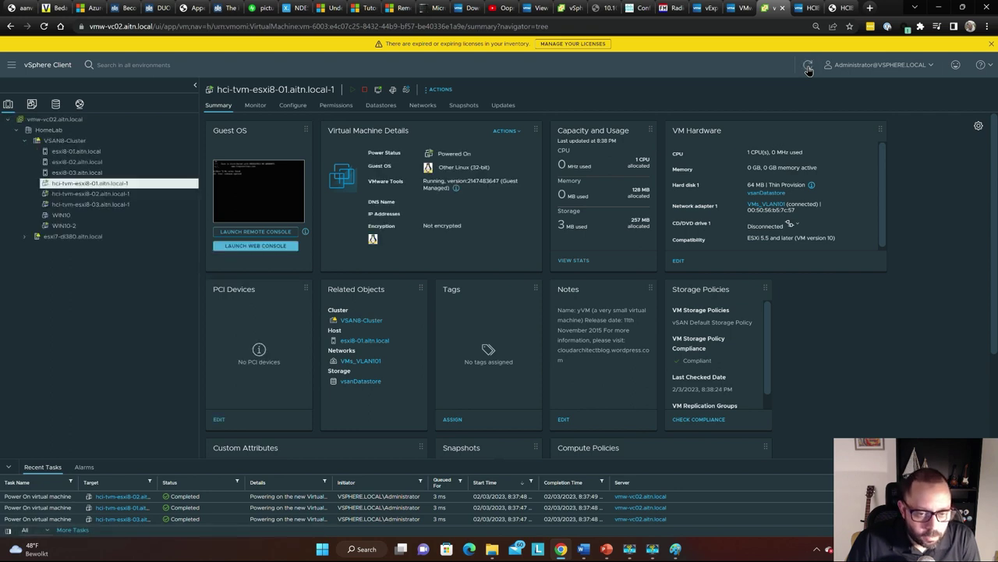
pyautogui.click(808, 69)
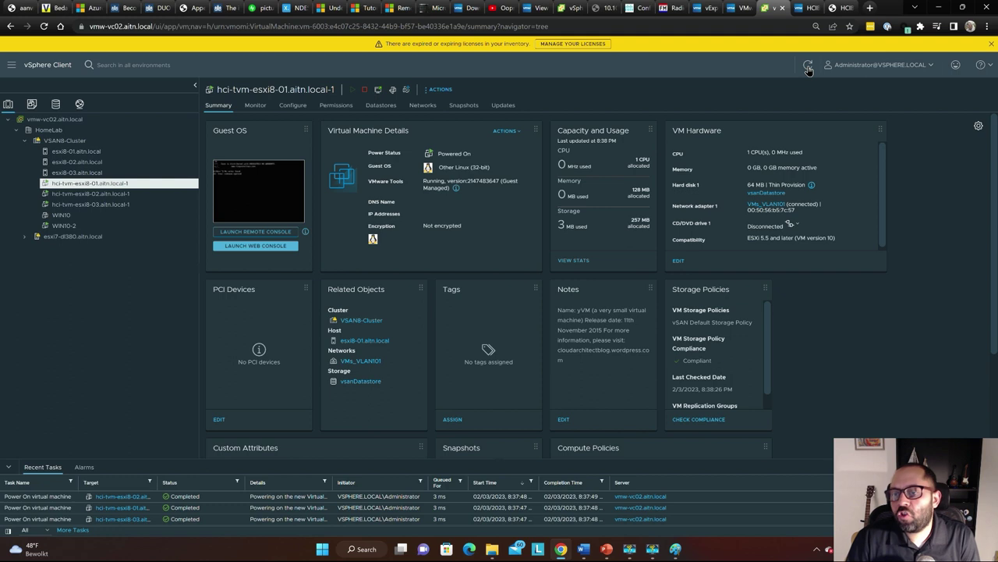
pyautogui.click(808, 70)
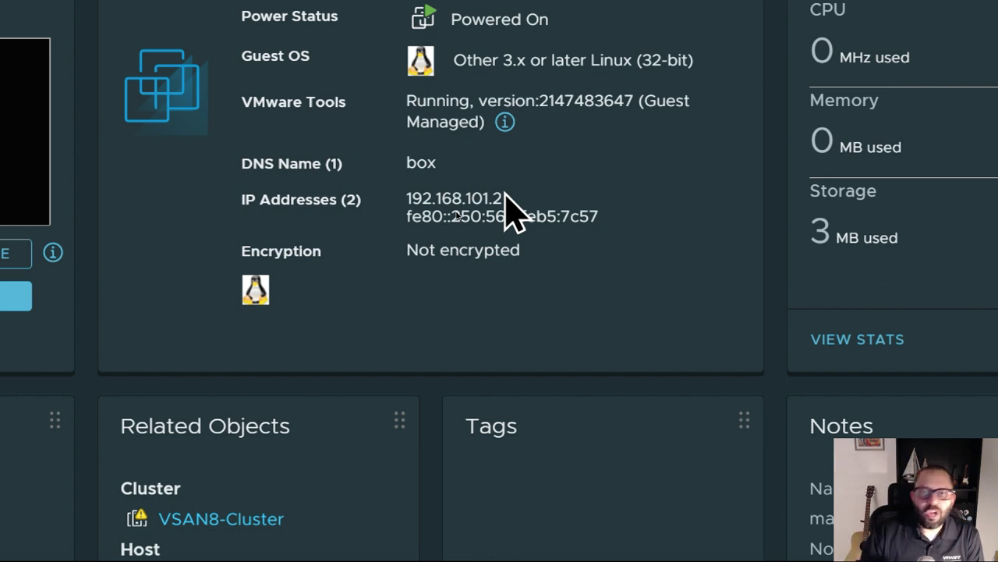
# Select the VM's IPv4 address 192.168.101.2 to confirm it, then clear the selection
pyautogui.doubleClick(461, 210)
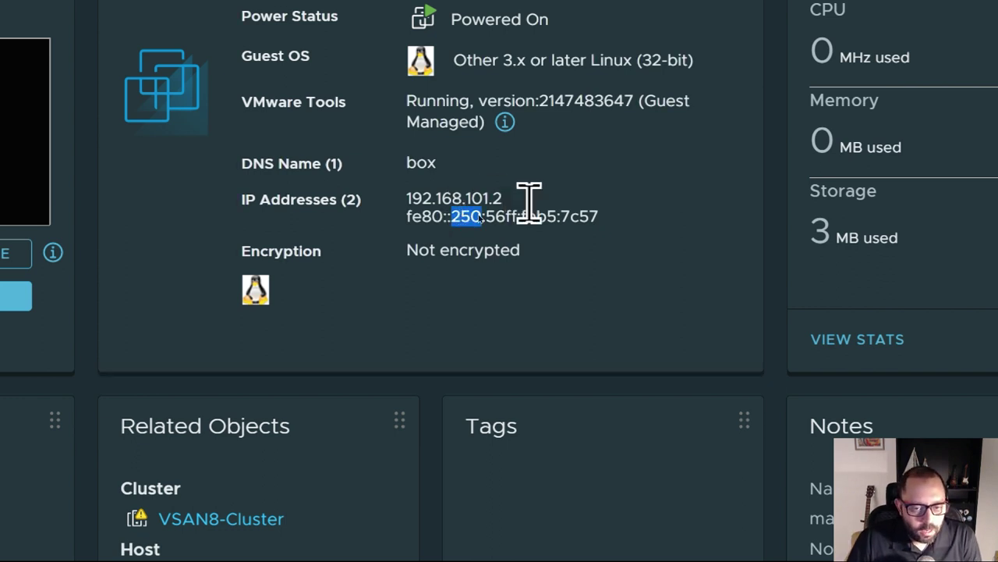
pyautogui.doubleClick(476, 197)
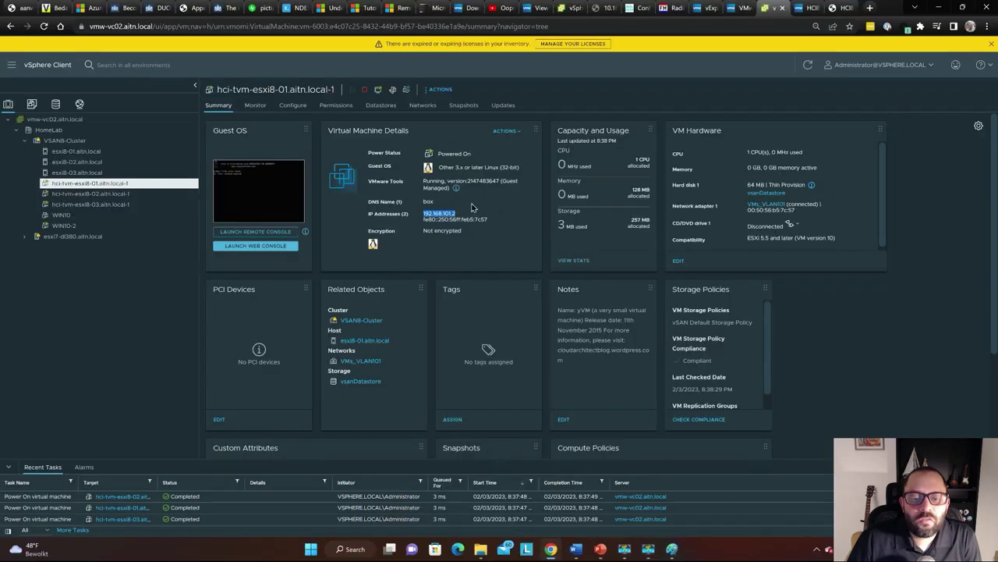
pyautogui.click(508, 203)
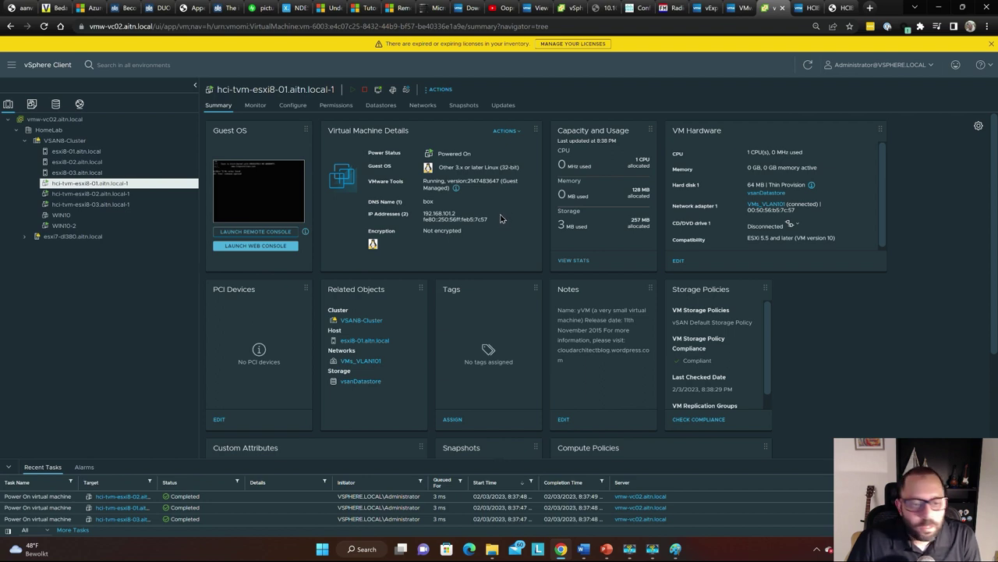
# Return to VSAN8-Cluster's VM list and follow HCIBench's configuration validation progress
pyautogui.click(112, 143)
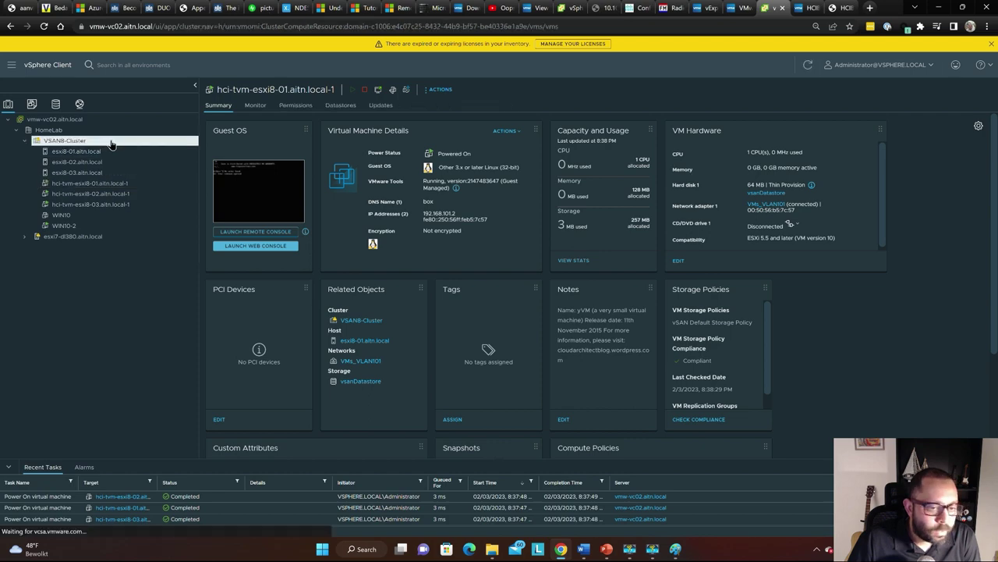
pyautogui.hotkey('ctrl', 'Tab')
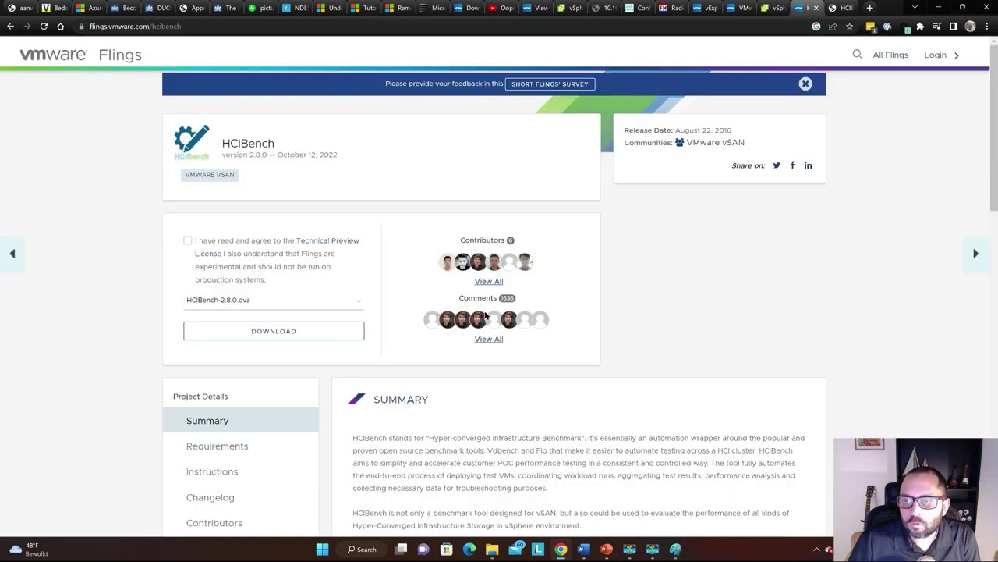
pyautogui.hotkey('ctrl', 'Tab')
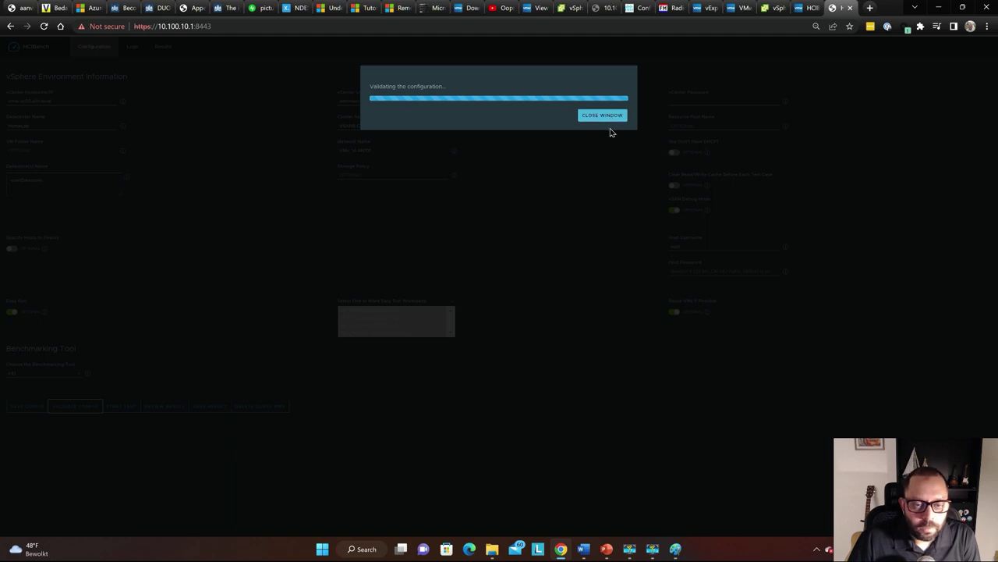
pyautogui.hotkey('ctrl', 'shift', 'Tab')
pyautogui.hotkey('ctrl', 'shift', 'Tab')
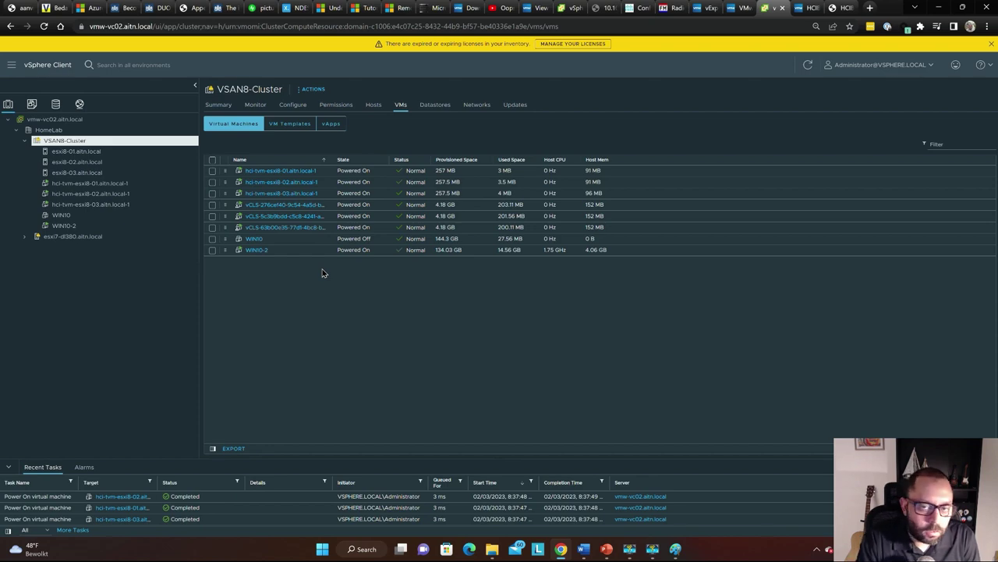
pyautogui.hotkey('ctrl', 'Tab')
pyautogui.hotkey('ctrl', 'Tab')
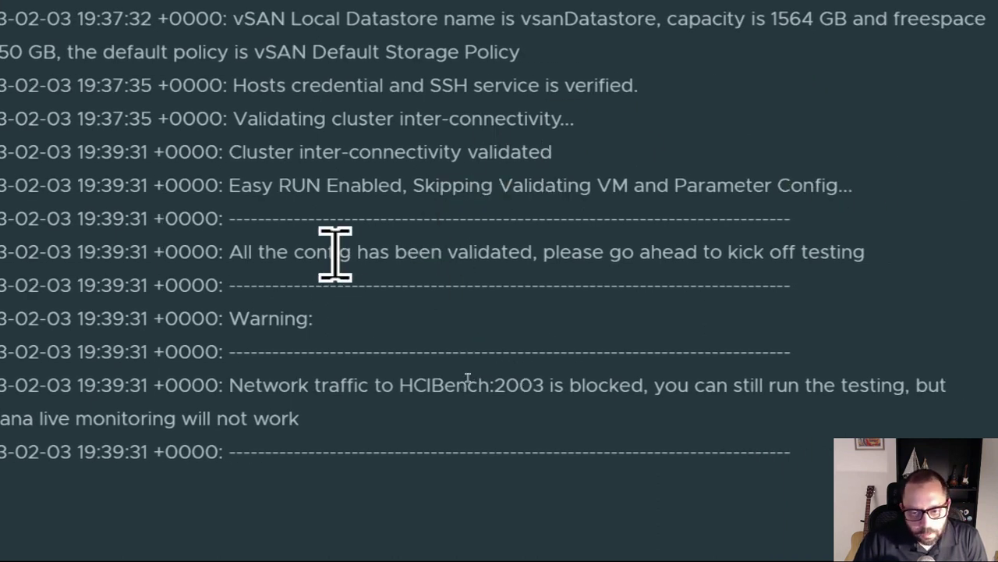
# Highlight the all-config-validated message in the validation log, then close the log
pyautogui.moveTo(335, 251); pyautogui.dragTo(368, 251)
pyautogui.moveTo(475, 249); pyautogui.dragTo(833, 257)
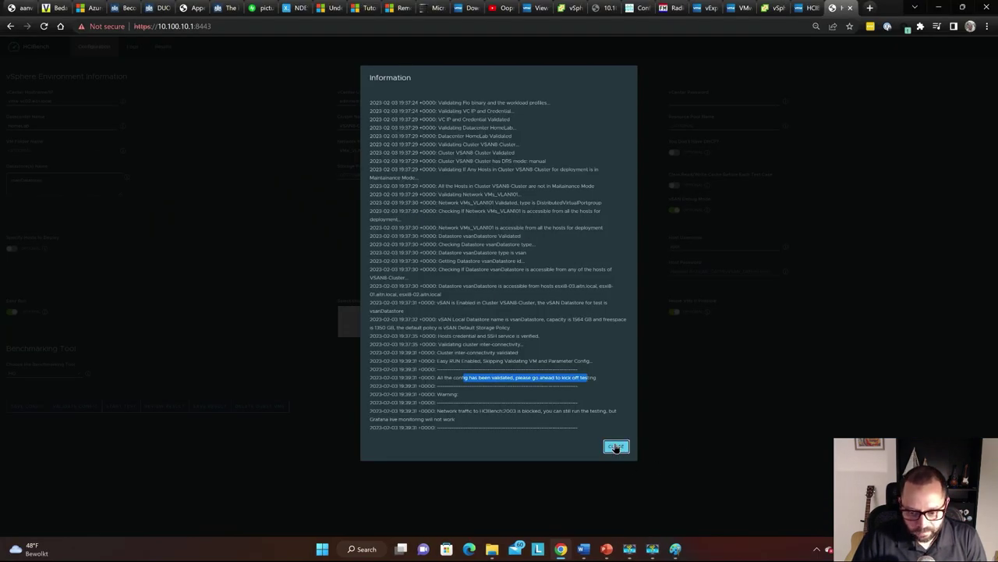
pyautogui.click(923, 405)
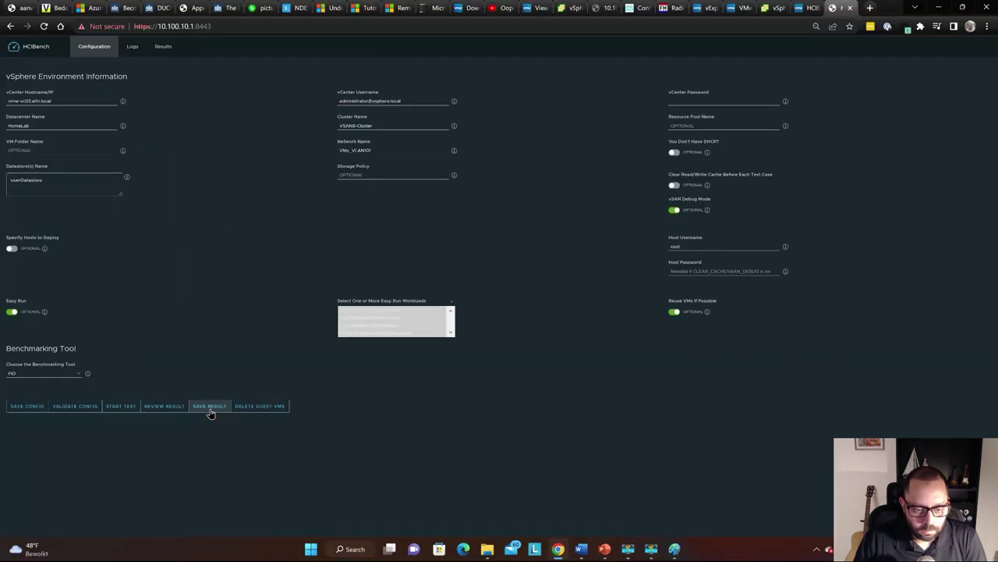
# Save the test results, open the Index of /results listing, and start the Easy Run test
pyautogui.click(210, 410)
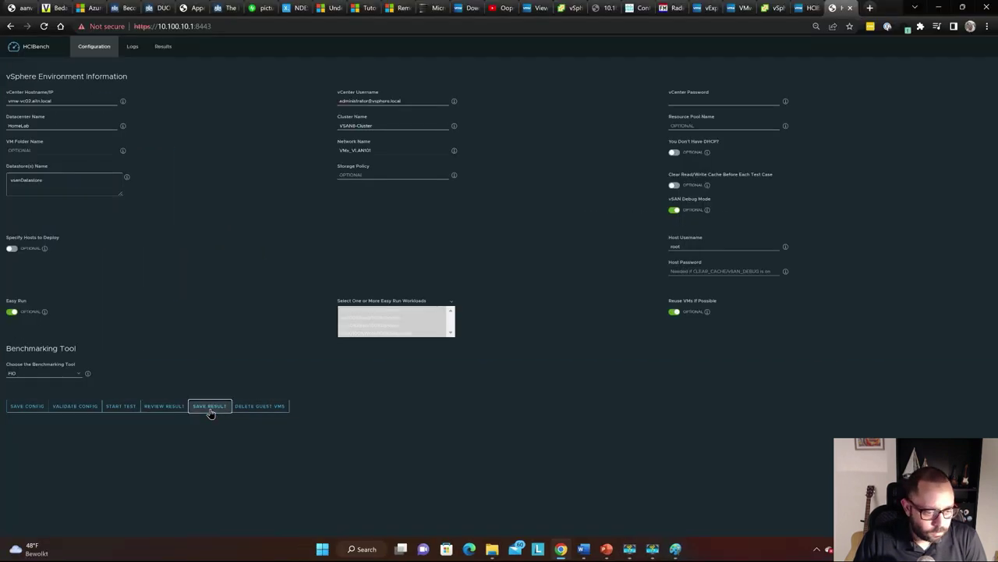
pyautogui.click(156, 407)
pyautogui.hotkey('ctrl', 'shift', 'Tab')
pyautogui.click(156, 407)
pyautogui.hotkey('ctrl', 'shift', 'Tab')
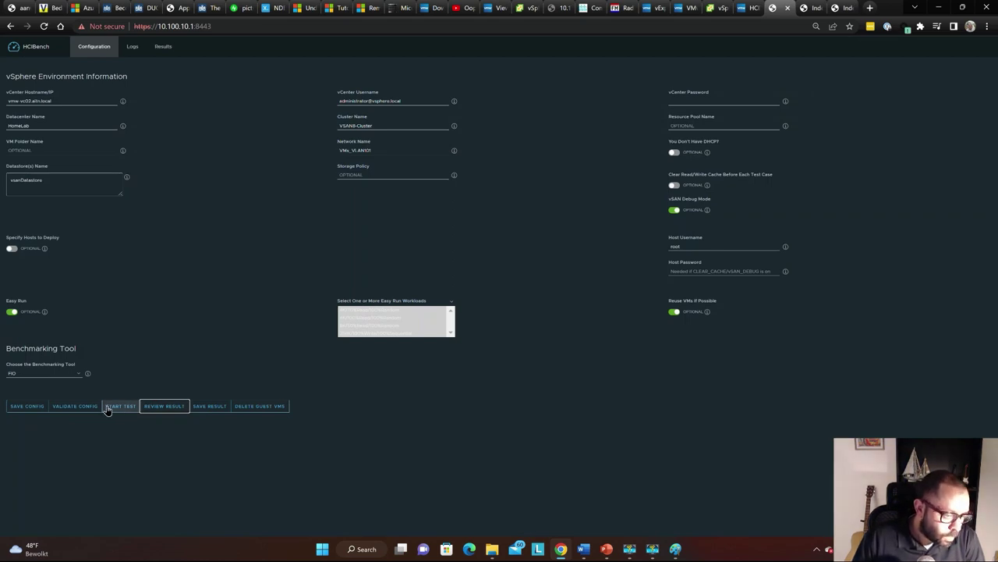
pyautogui.click(126, 408)
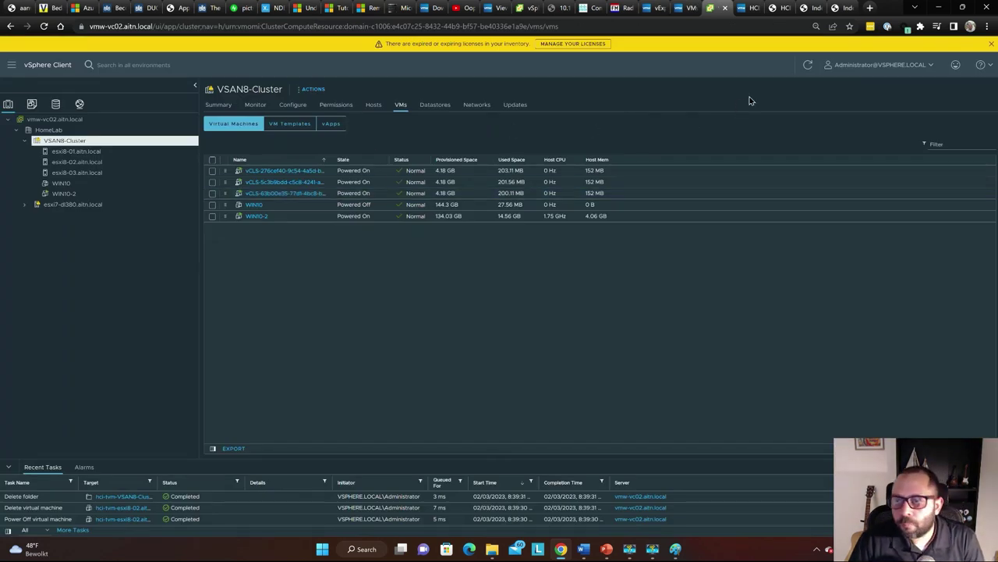
# Dismiss the results zip save dialog and refresh VSAN8-Cluster's VM list, confirming the hci-tvm VMs are gone
pyautogui.click(807, 68)
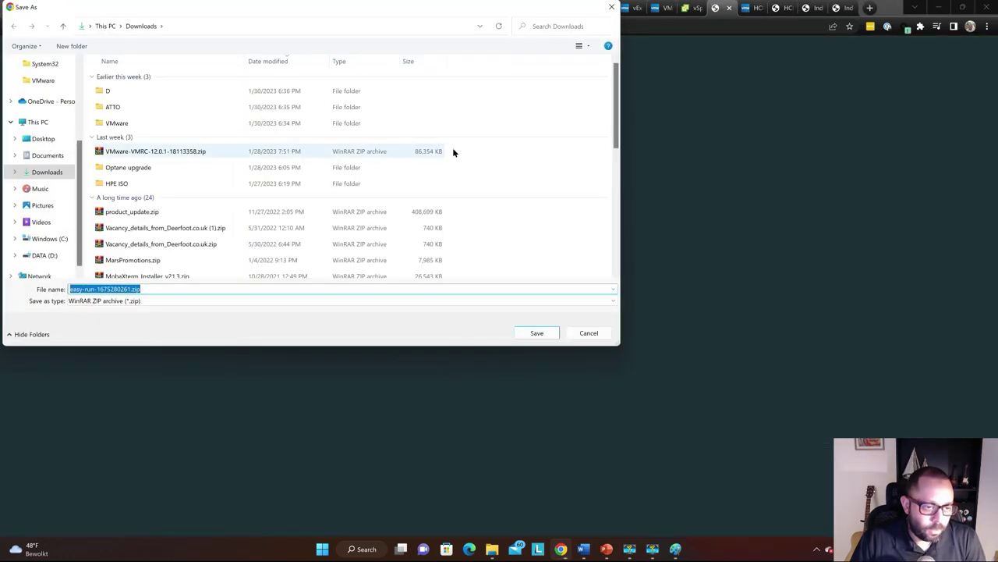
pyautogui.press('Escape')
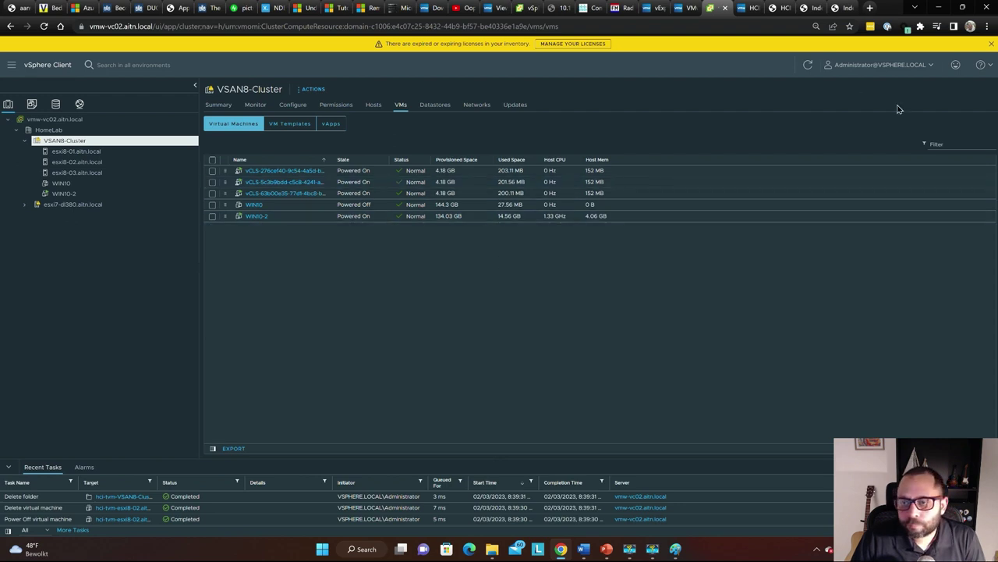
pyautogui.click(807, 64)
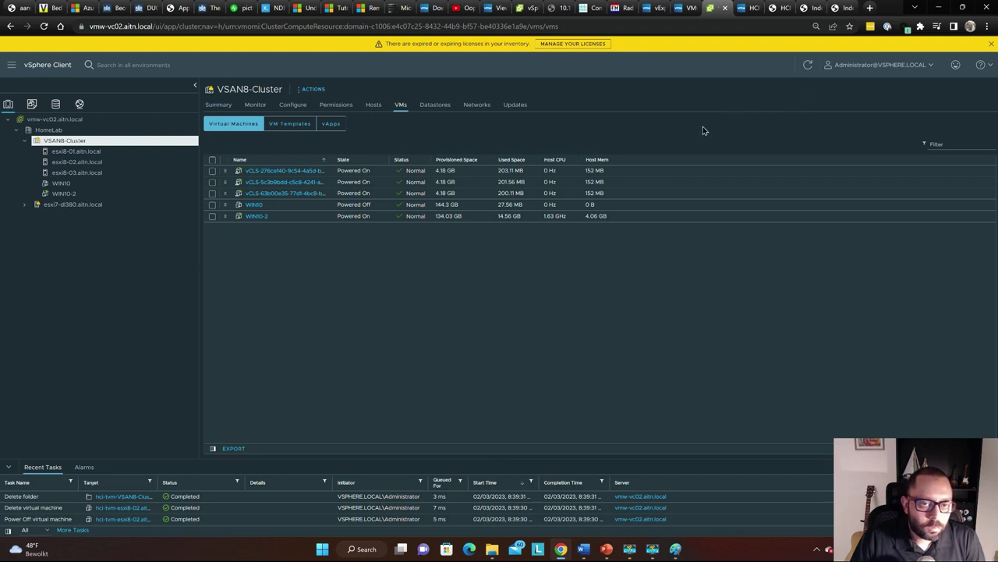
# Bring up HCIBench's test progress log showing the 60s vSAN Performance interval and VM deployment
pyautogui.hotkey('ctrl', 'Tab')
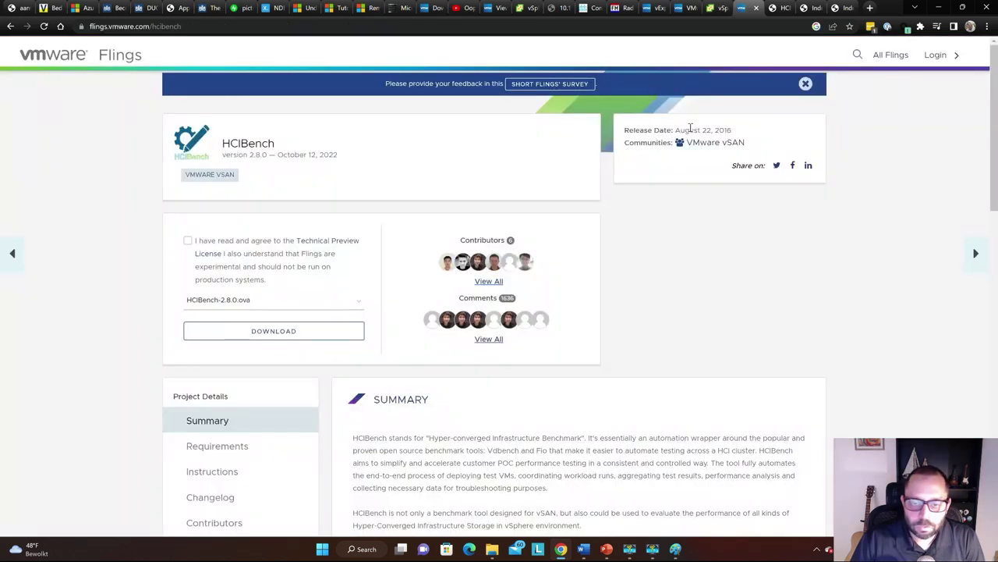
pyautogui.hotkey('ctrl', 'Tab')
pyautogui.hotkey('ctrl', 'shift', 'Tab')
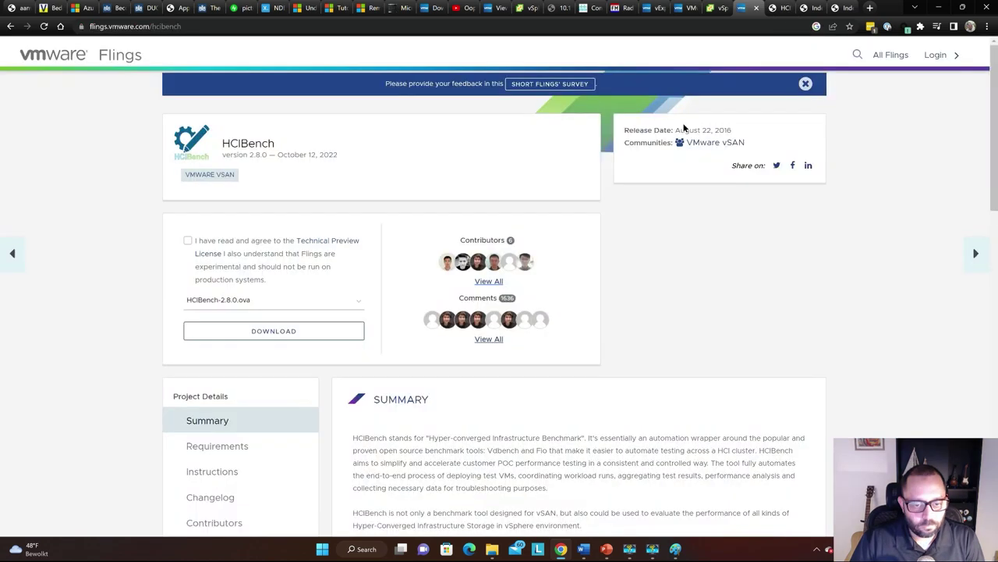
pyautogui.hotkey('ctrl', 'Tab')
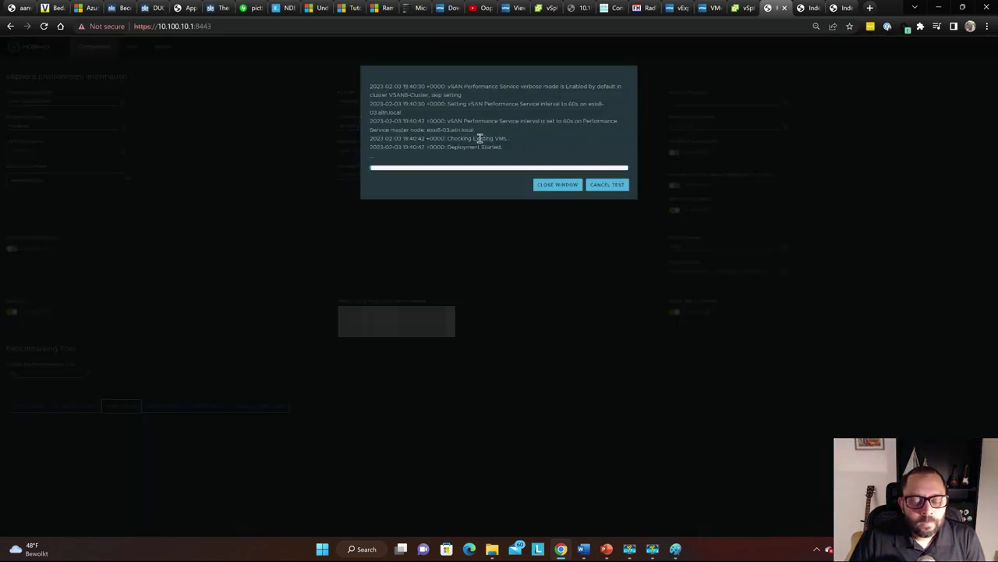